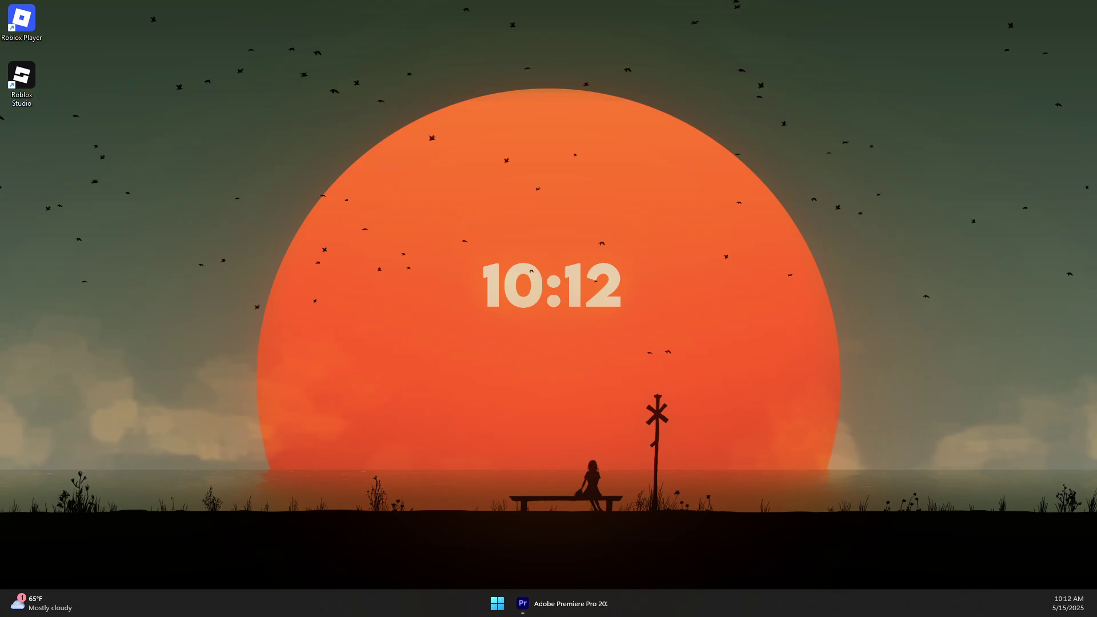
Restore the minimized Premiere Pro window showing the Youtube project's 01.mp4 timeline.
left_click(523, 604)
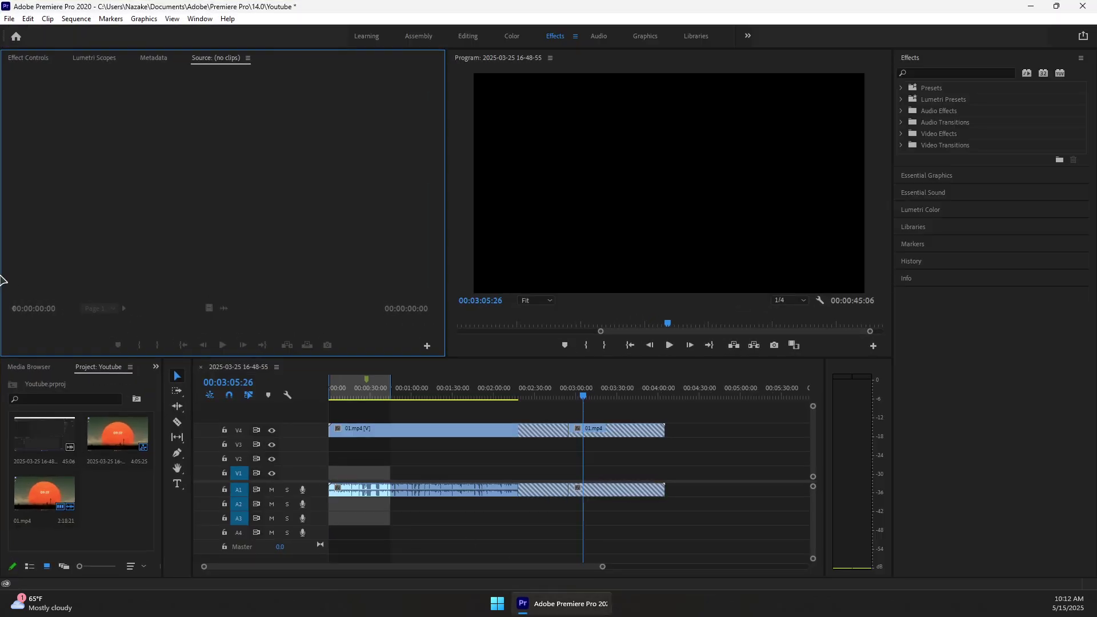
Delete unused media cache files from Preferences > Media Cache and close Preferences.
left_click(26, 18)
mouse_move(74, 403)
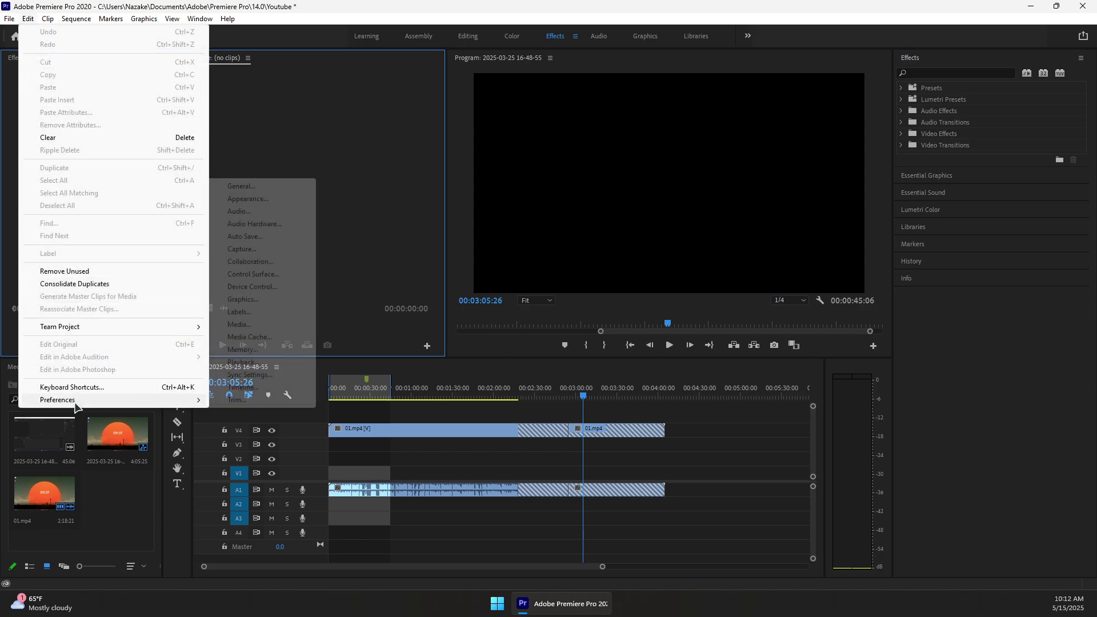
left_click(278, 337)
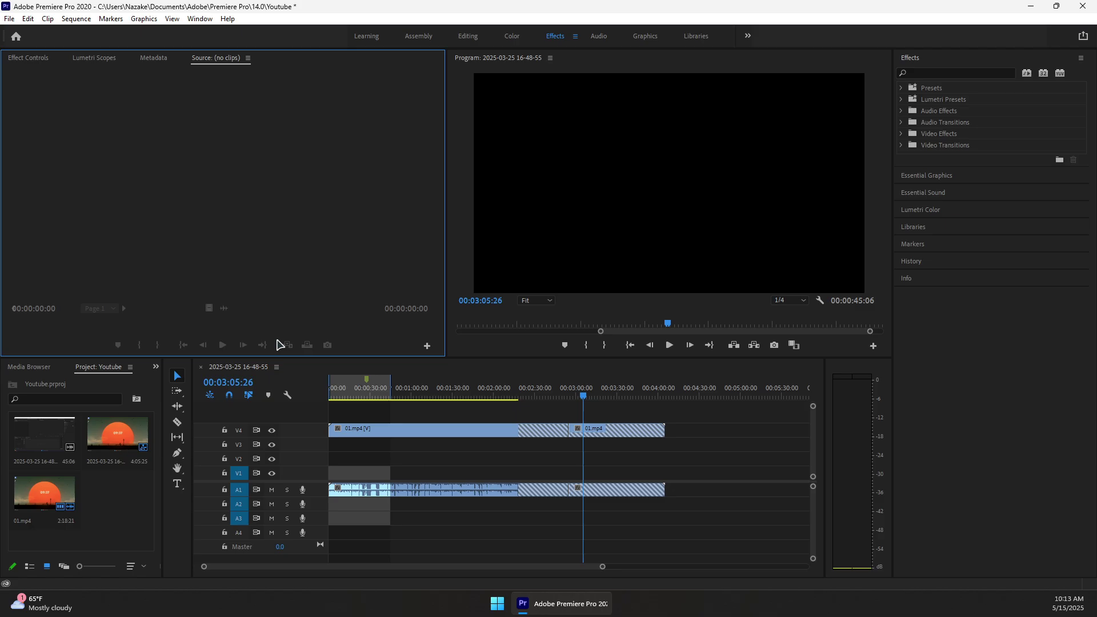
left_click_drag(495, 130, 419, 126)
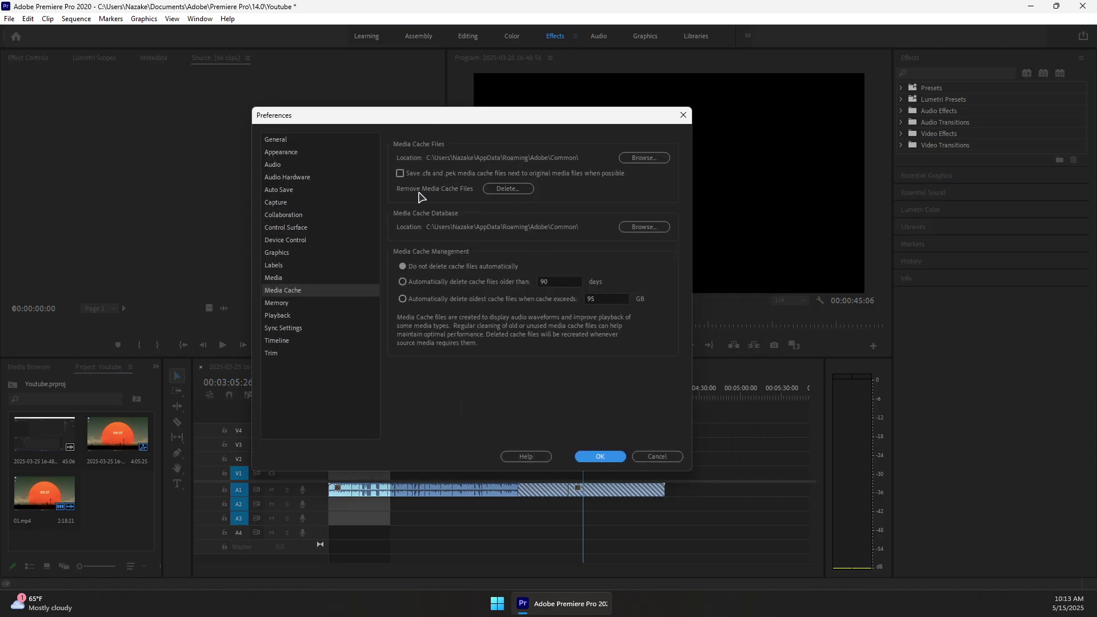
left_click(510, 189)
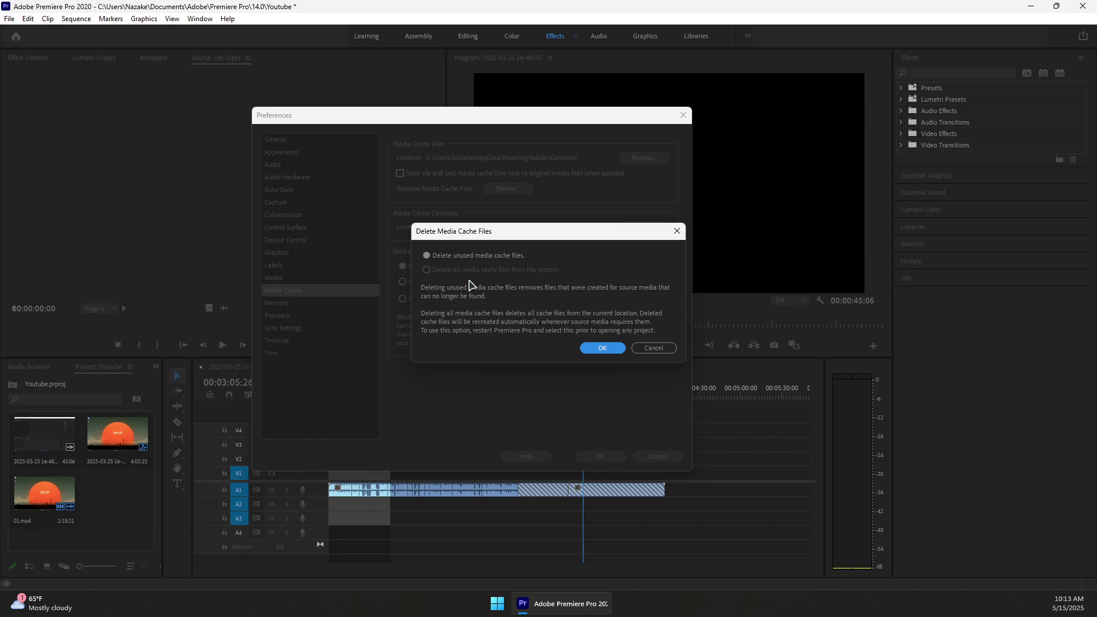
left_click_drag(498, 238, 423, 231)
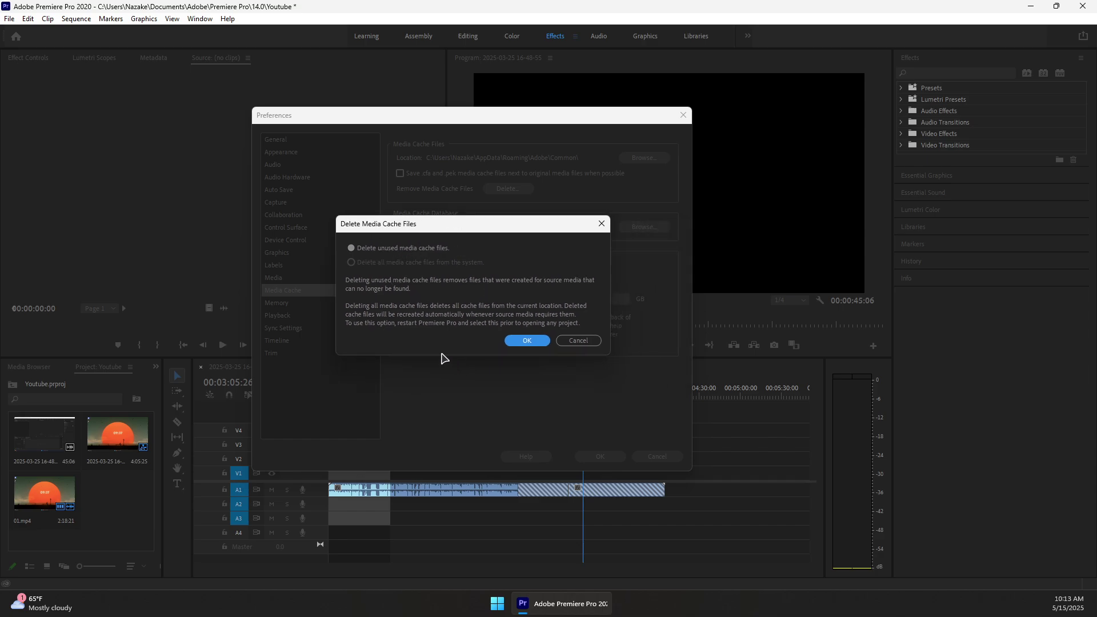
left_click(524, 344)
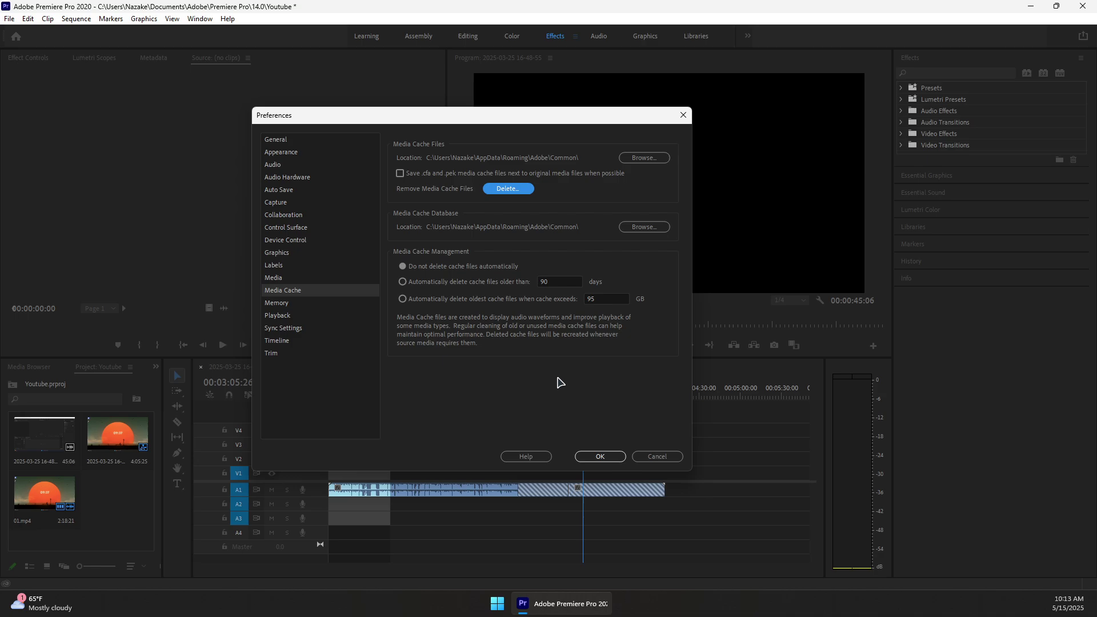
left_click(599, 455)
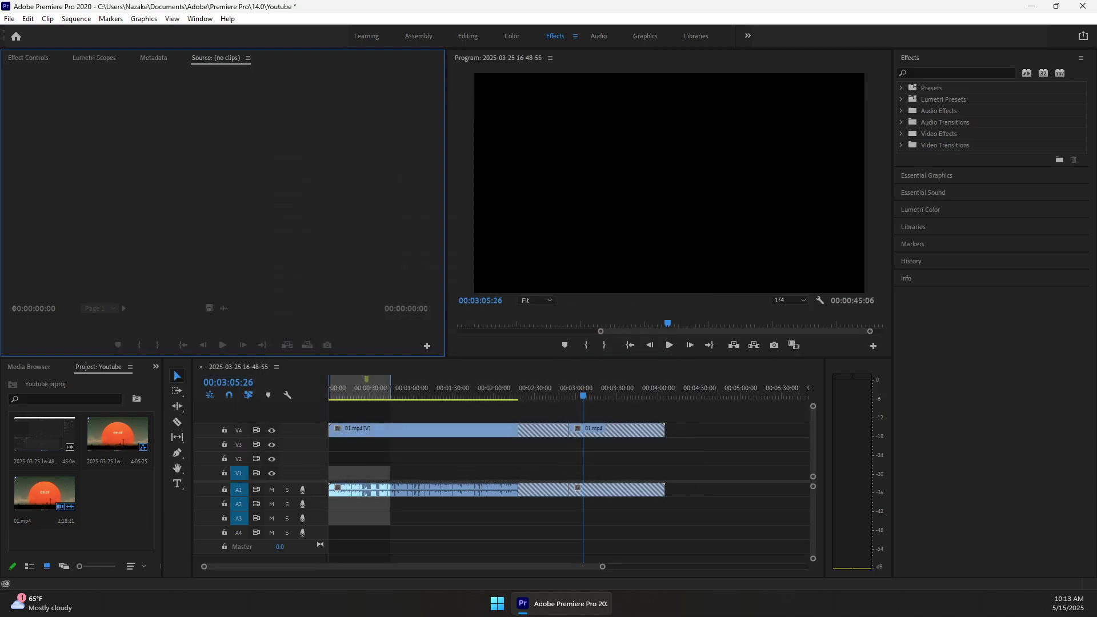
In Memory preferences, set RAM reserved for other applications to 5 GB and save.
left_click(33, 19)
mouse_move(80, 399)
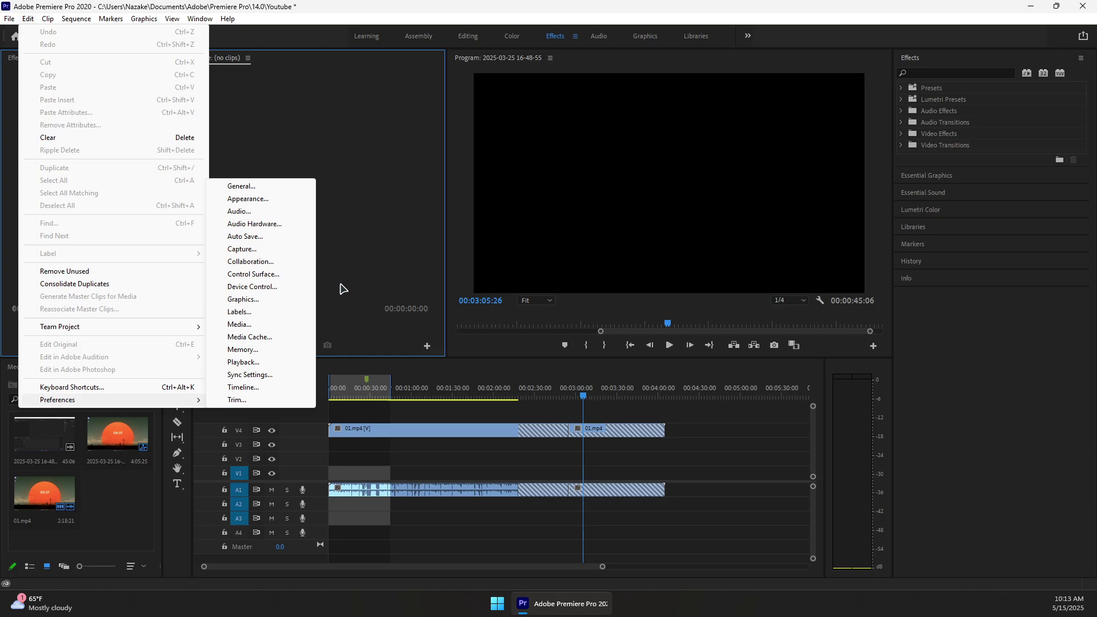
left_click(260, 348)
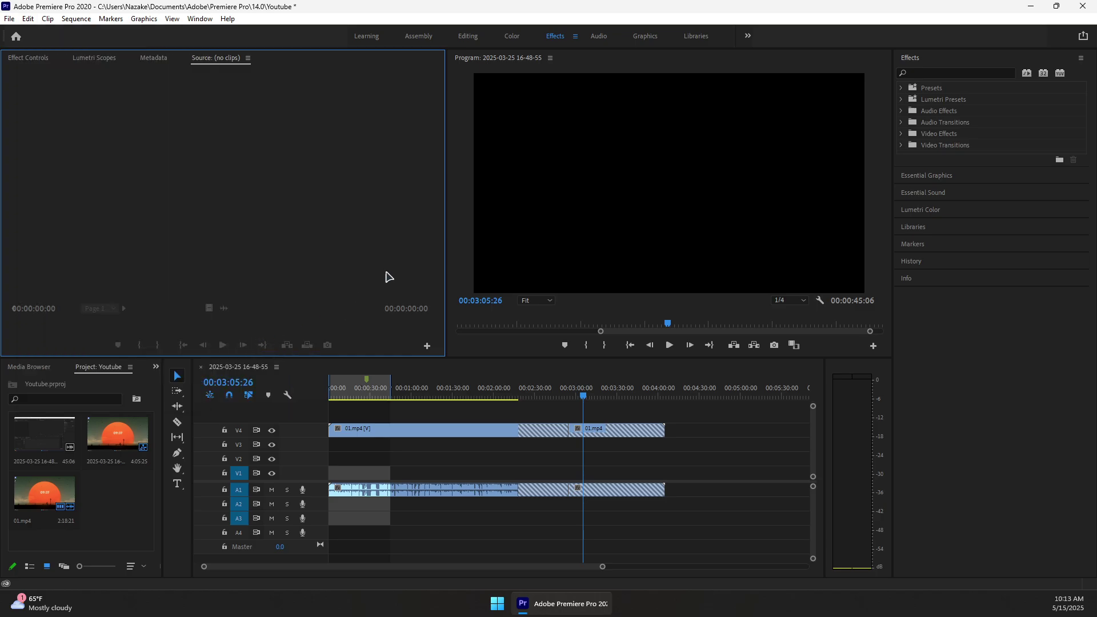
left_click_drag(570, 127, 493, 125)
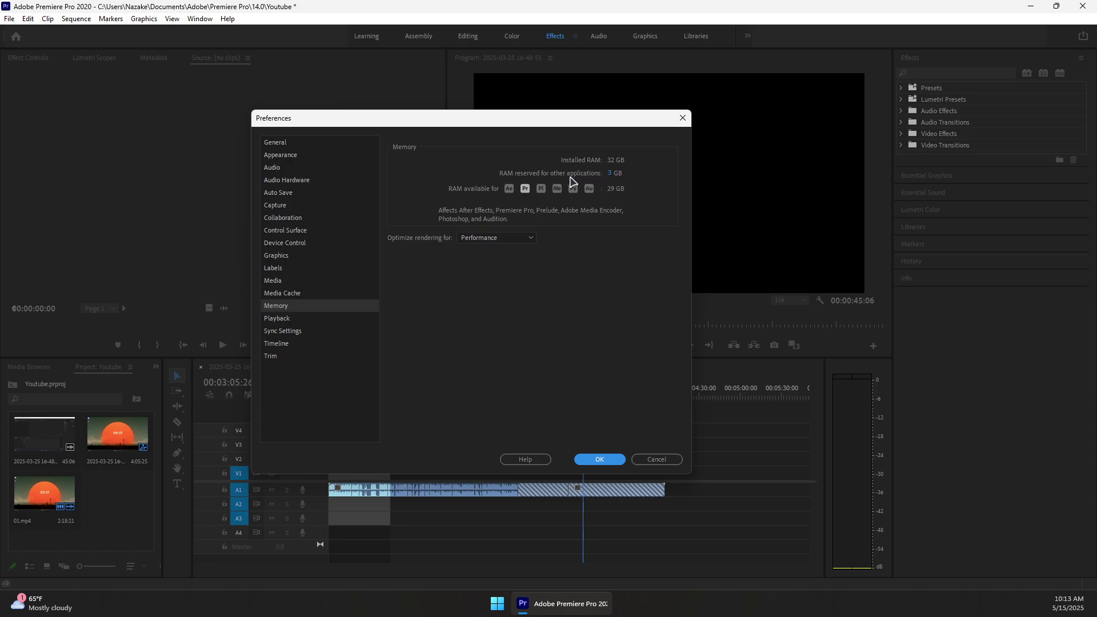
left_click_drag(305, 124, 316, 120)
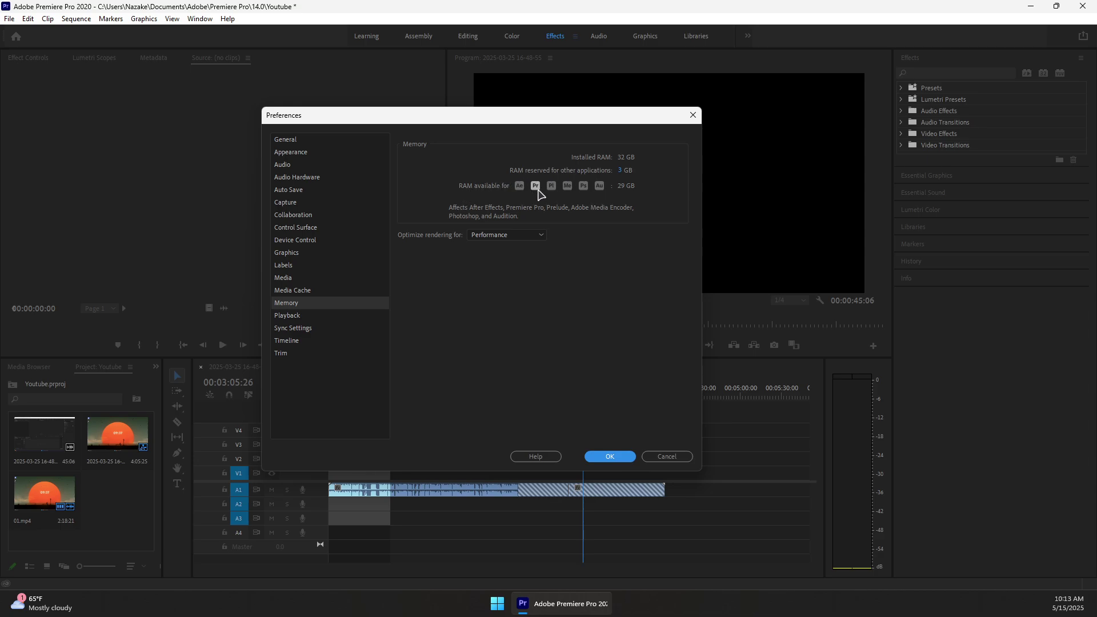
left_click_drag(489, 126, 475, 122)
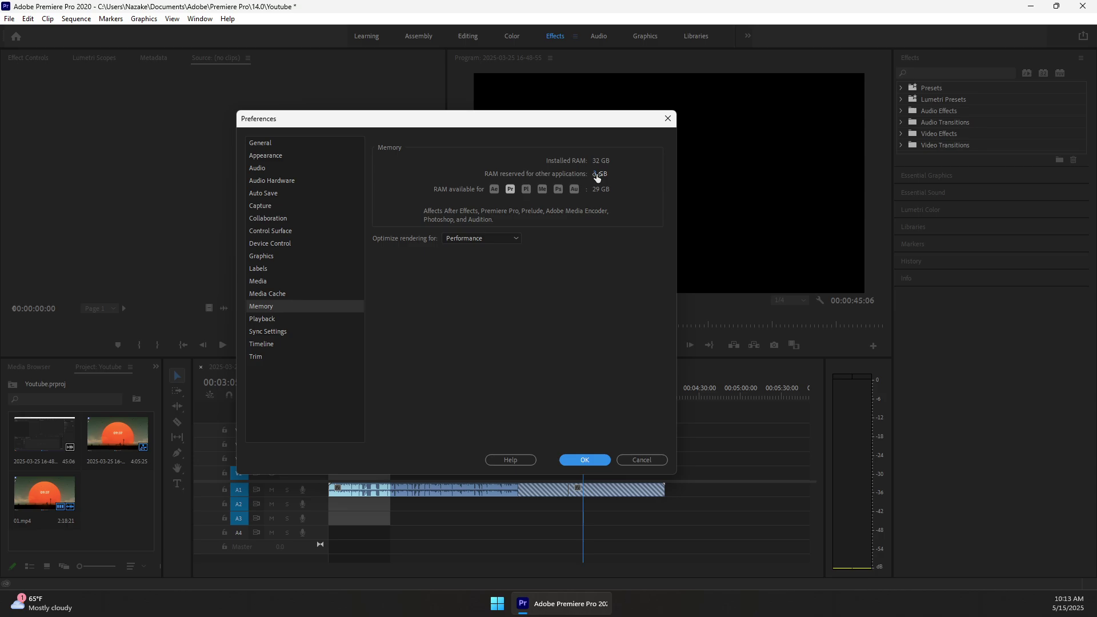
left_click_drag(421, 130, 372, 135)
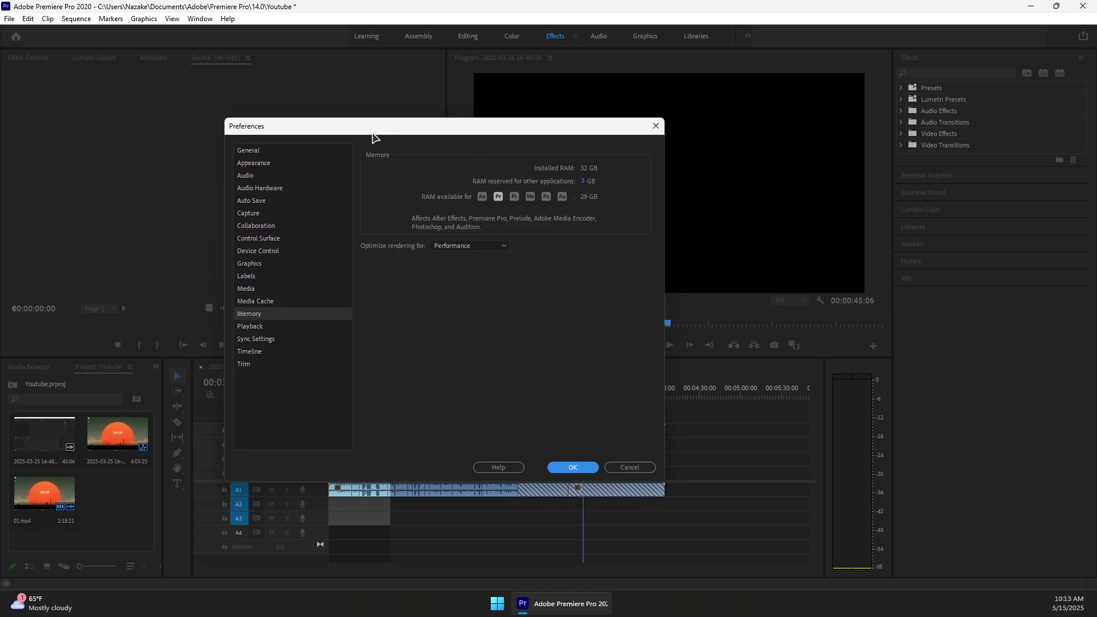
left_click_drag(303, 134, 279, 137)
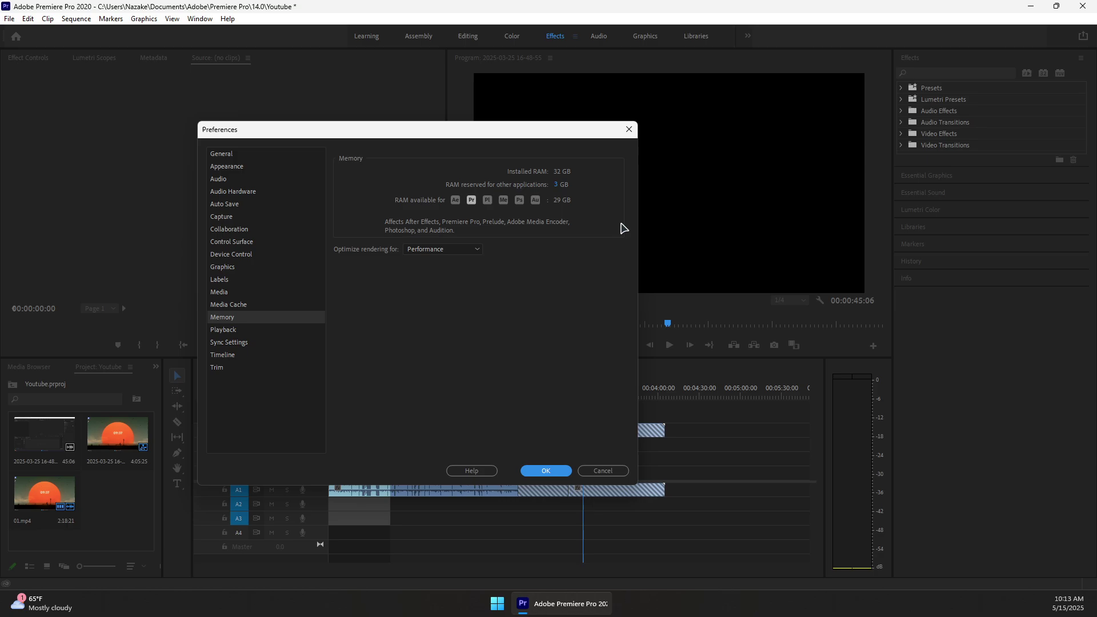
left_click(556, 184)
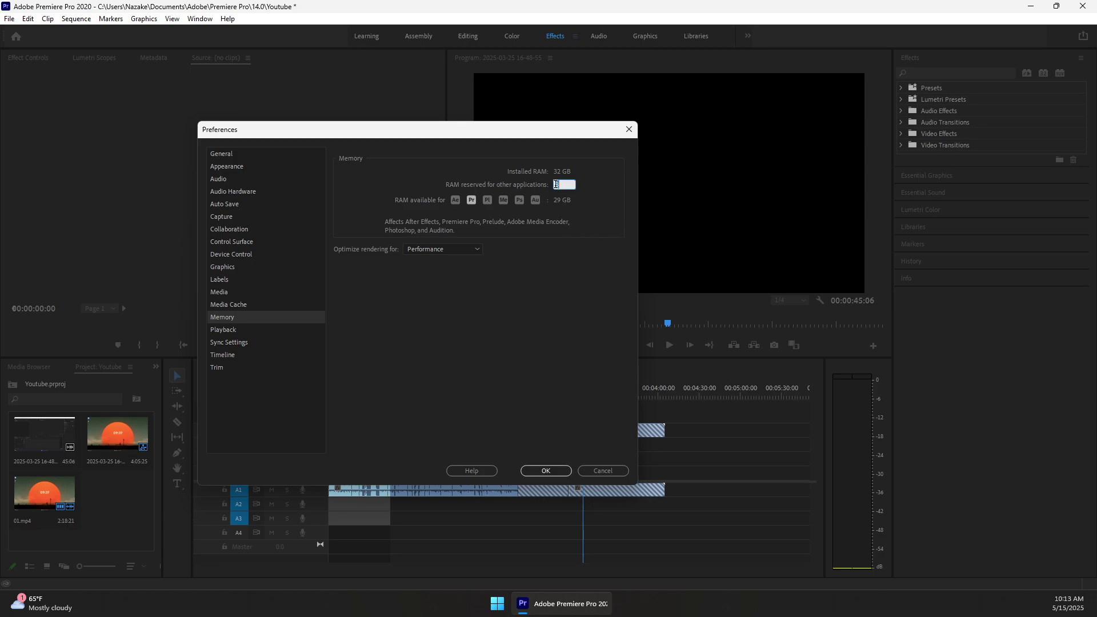
type("5")
key("Return")
left_click(546, 470)
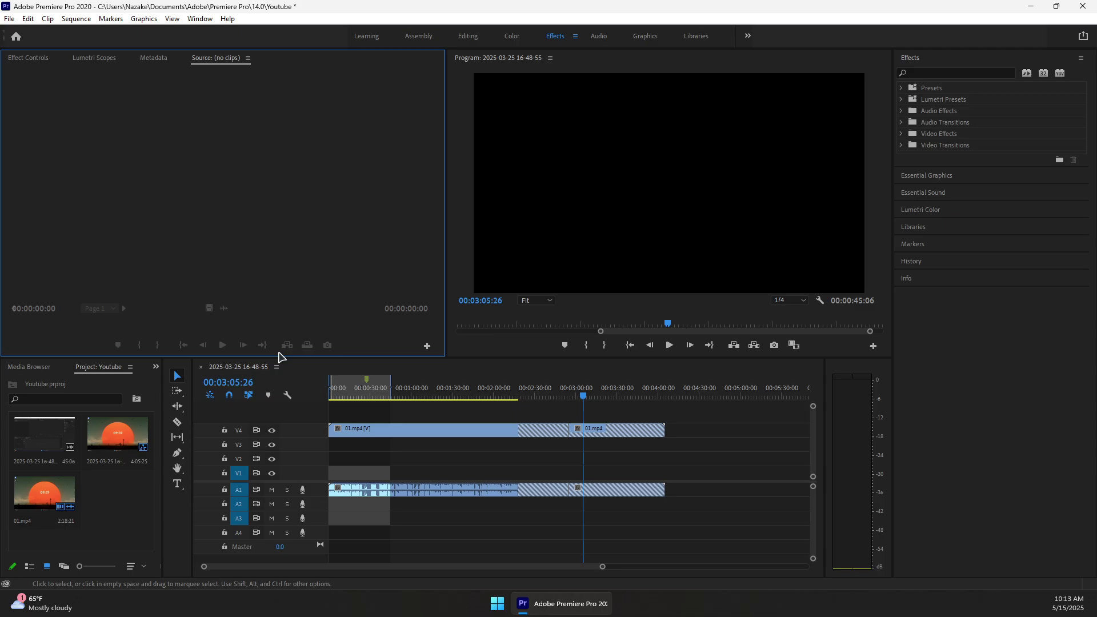
Keep the project renderer on Mercury Playback Engine GPU Acceleration (CUDA) in Project Settings > General.
left_click(10, 19)
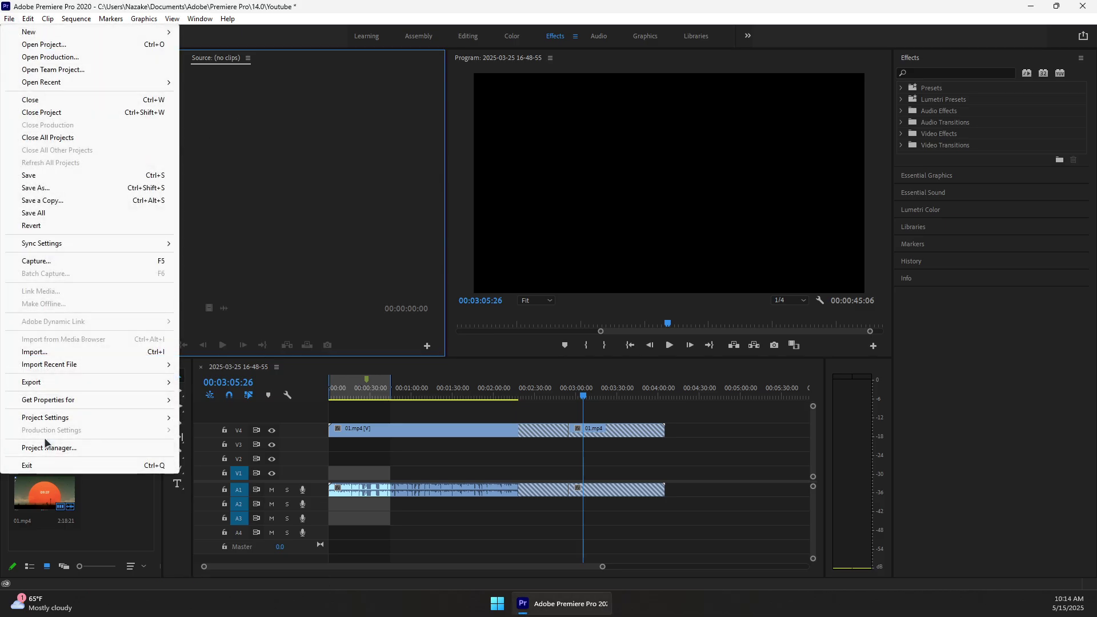
mouse_move(49, 419)
left_click(229, 416)
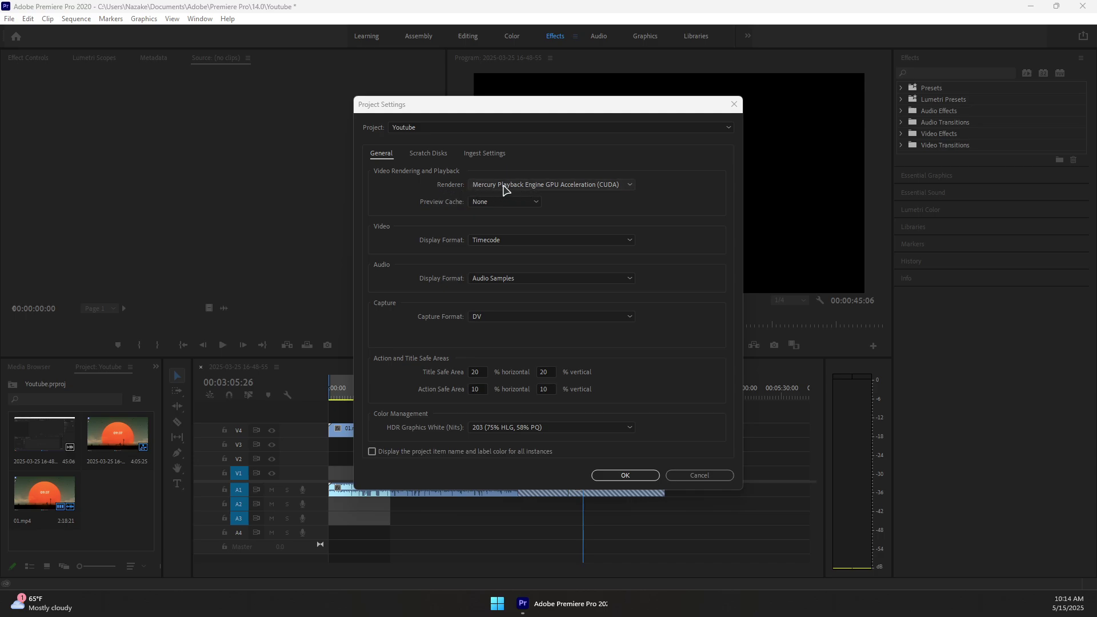
left_click(504, 188)
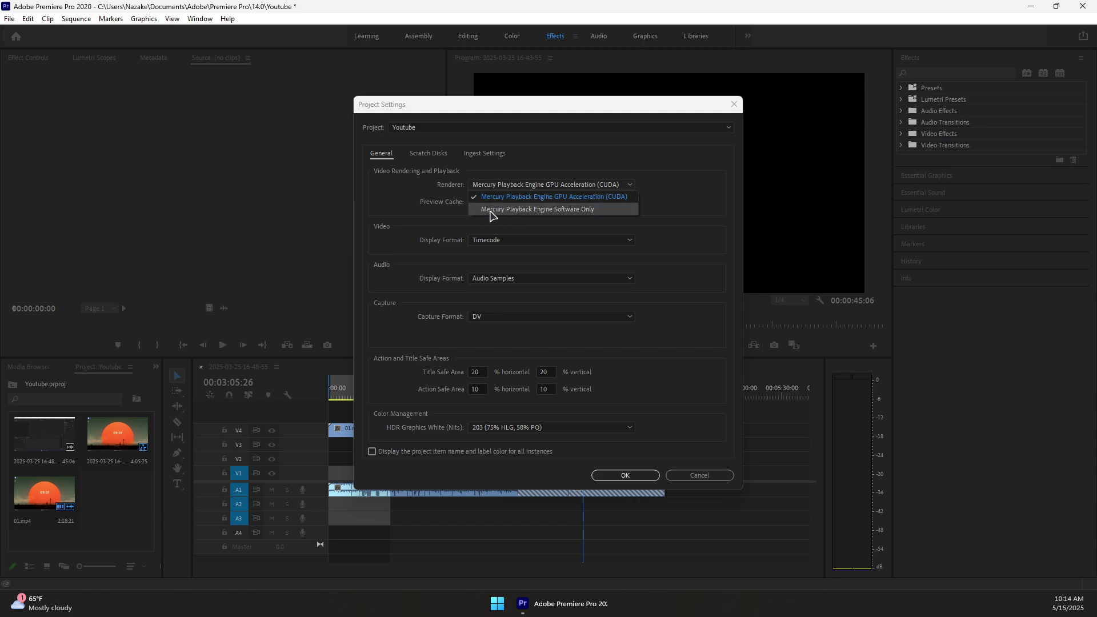
left_click(579, 184)
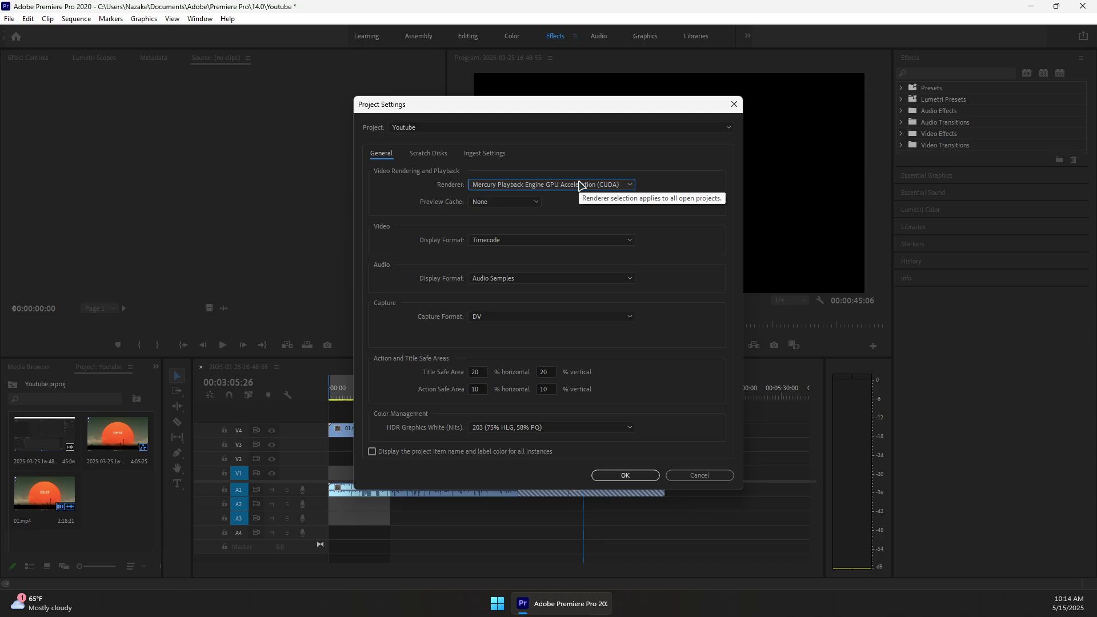
left_click(622, 479)
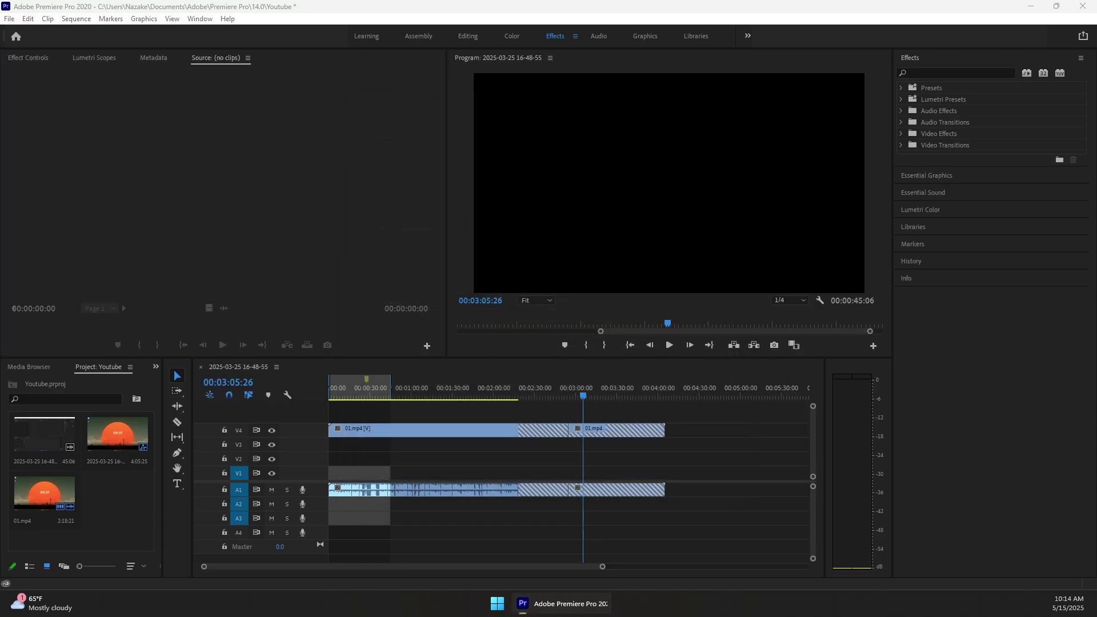
Minimize Premiere and launch Task Manager from the taskbar.
left_click(1037, 5)
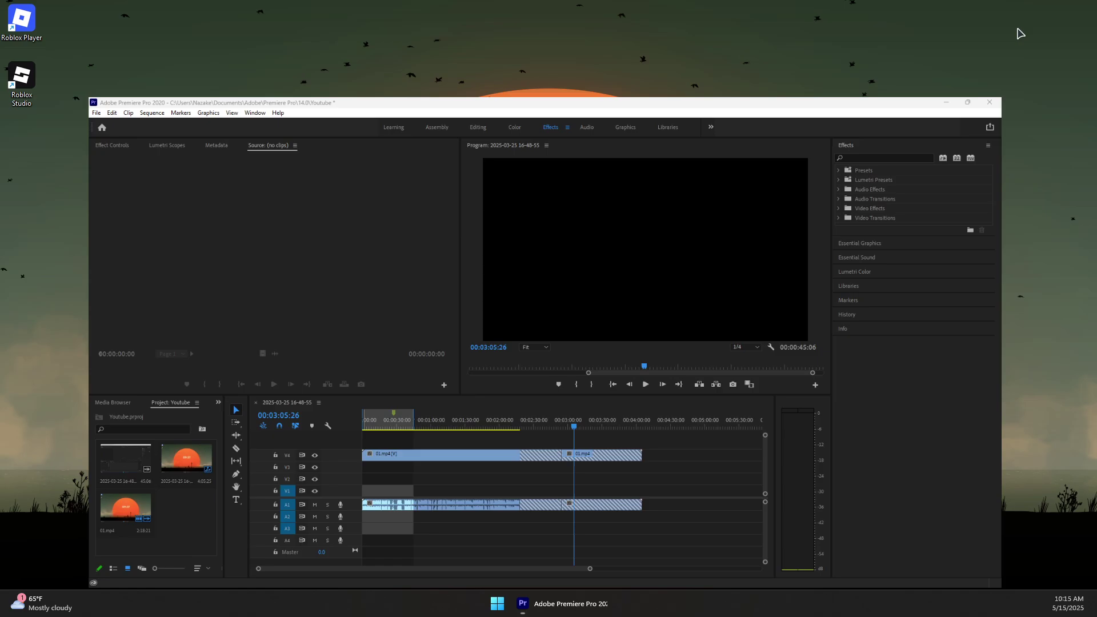
right_click(623, 611)
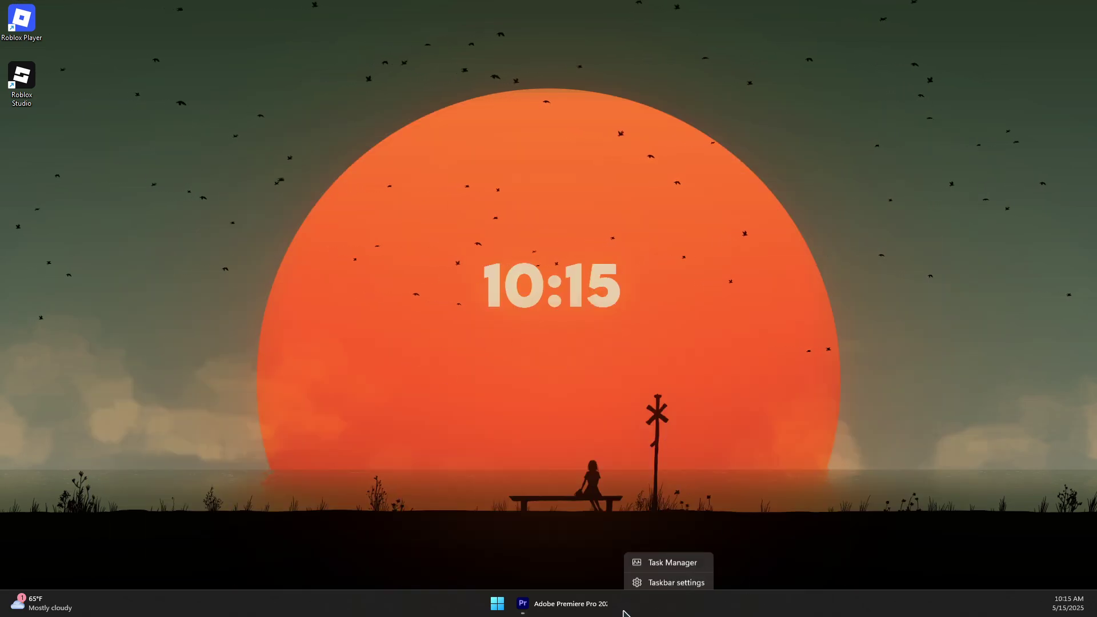
left_click(665, 563)
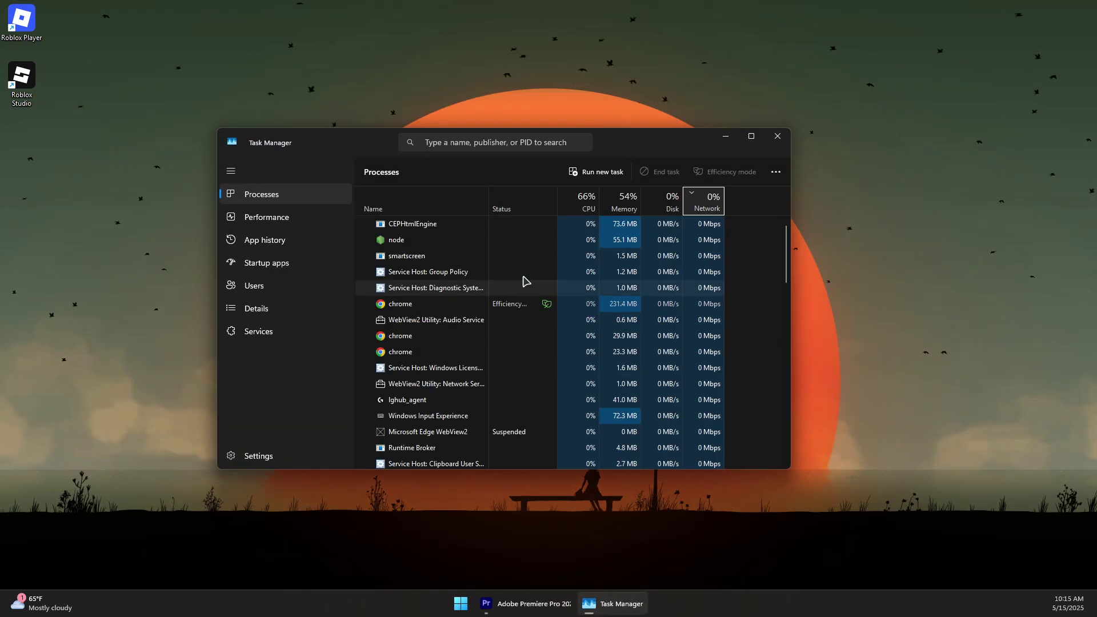
left_click_drag(348, 140, 284, 114)
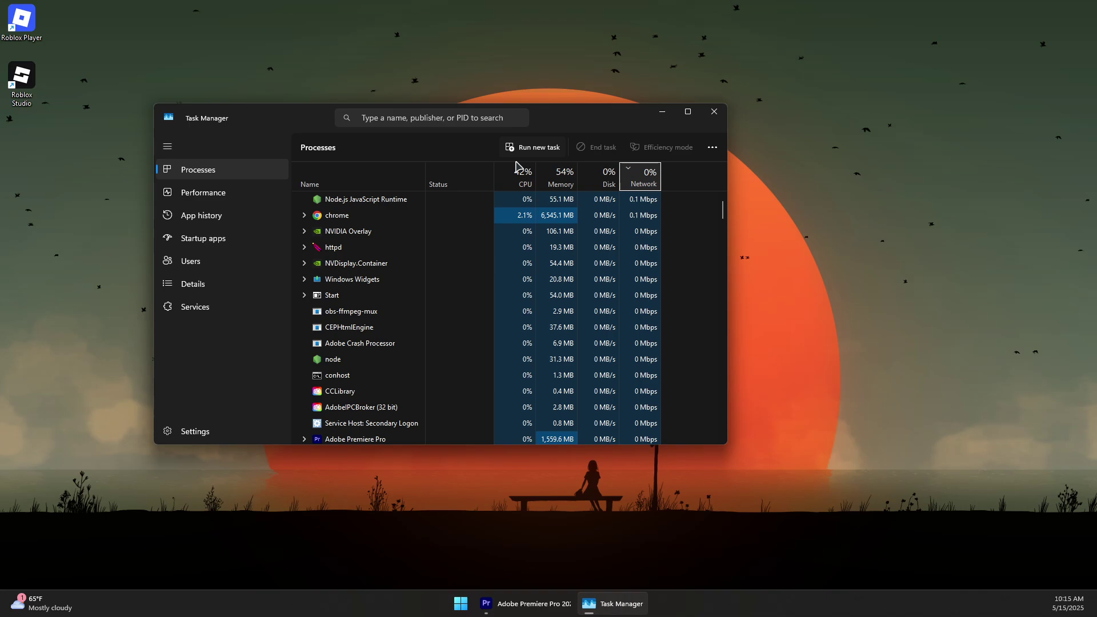
Sort processes by memory use and inspect the Google Chrome and Voicemod processes.
left_click(563, 173)
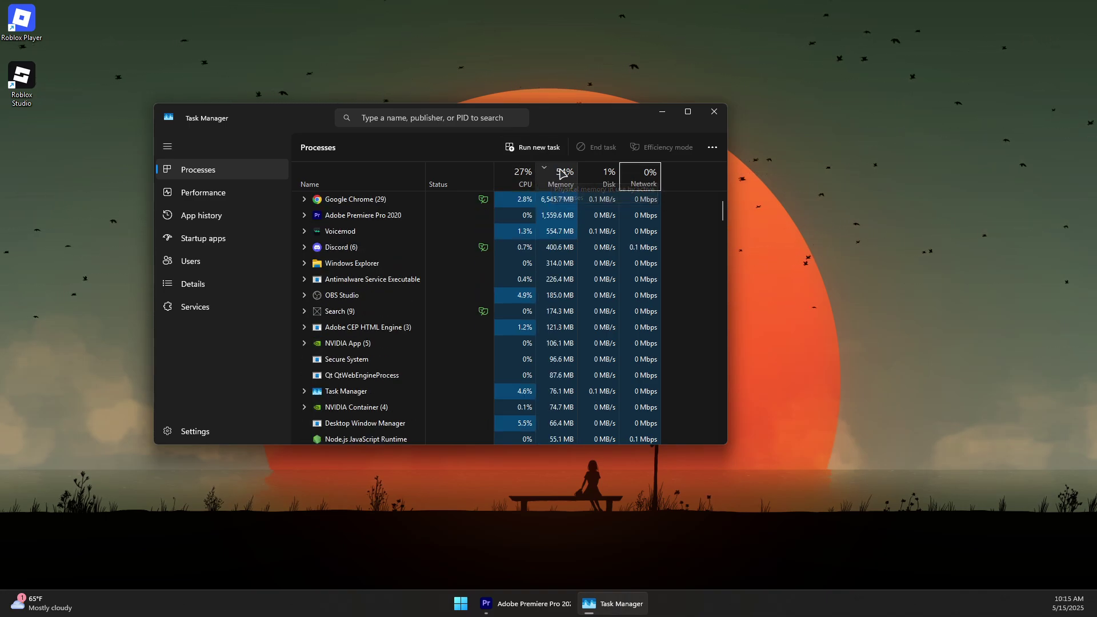
left_click(330, 204)
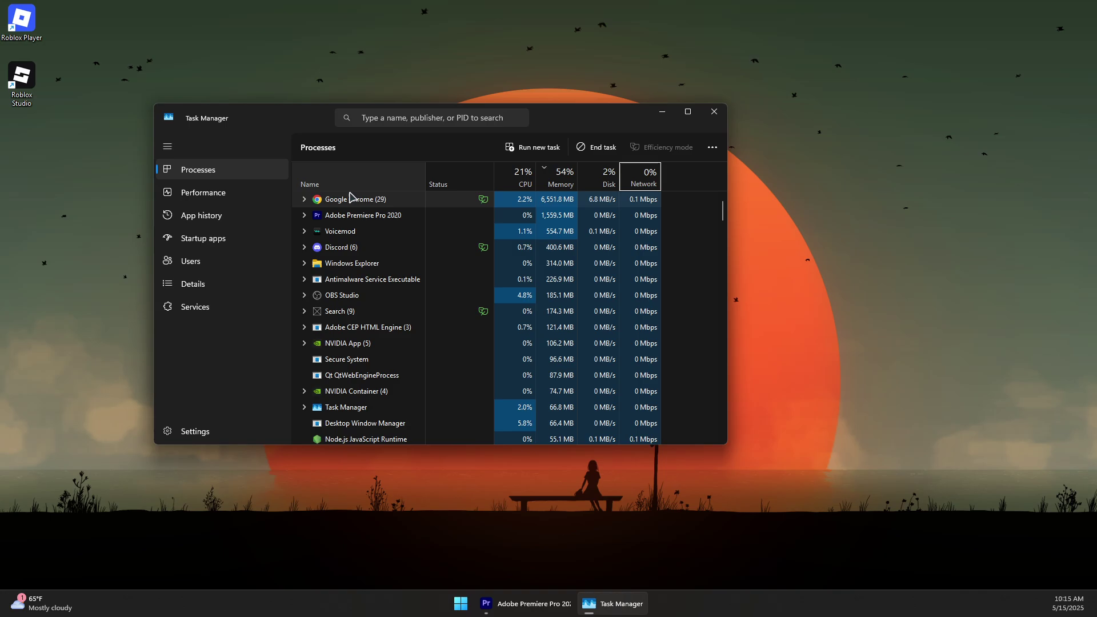
right_click(330, 199)
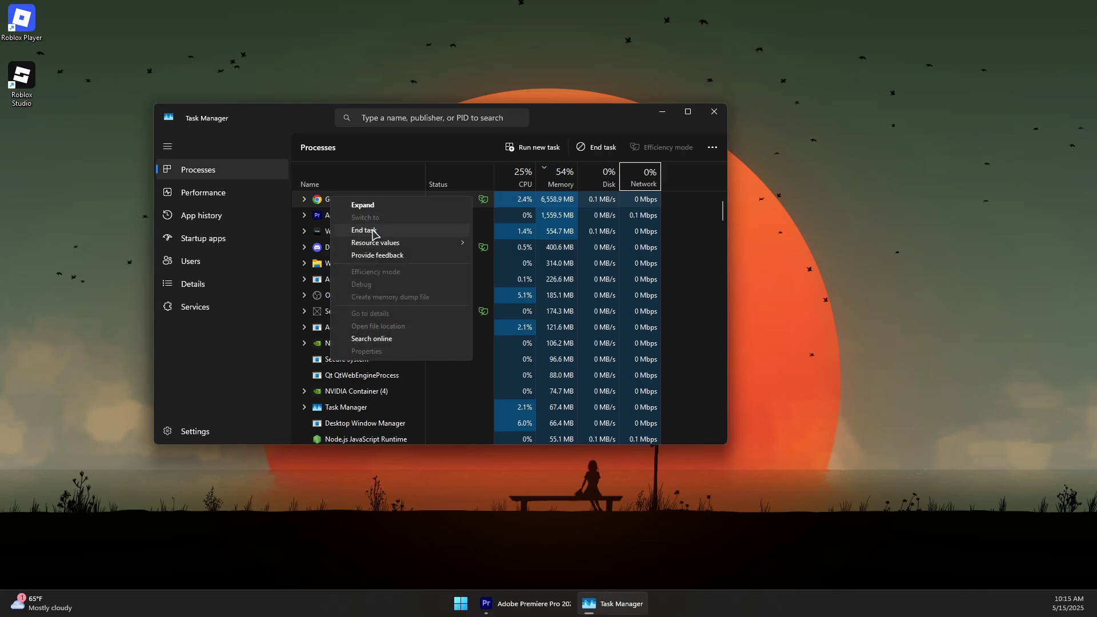
left_click(625, 230)
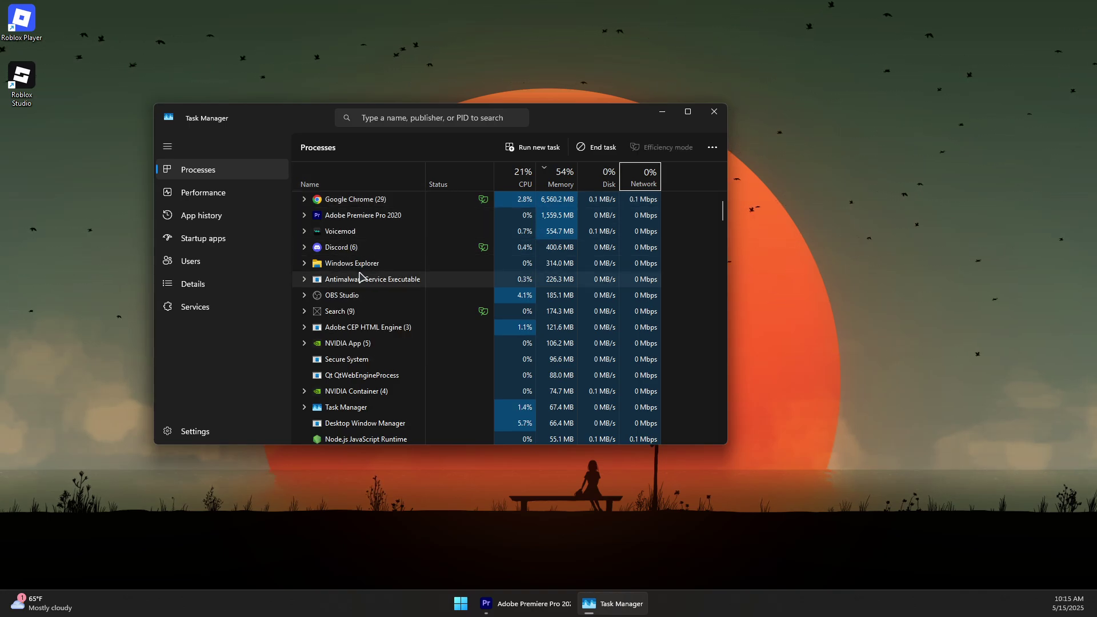
left_click(368, 232)
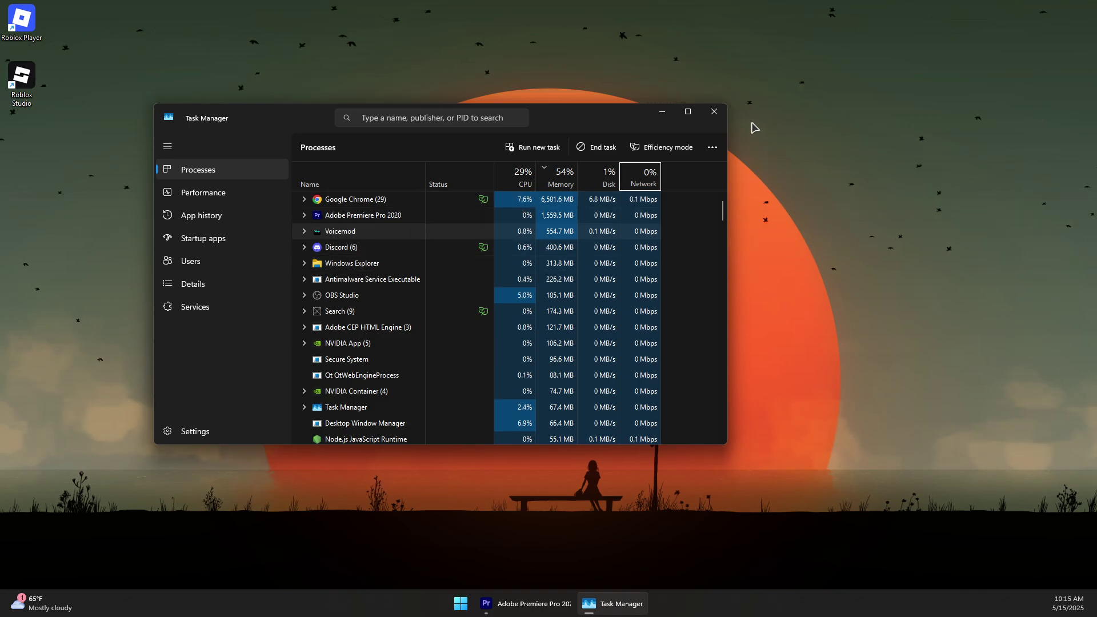
left_click(712, 112)
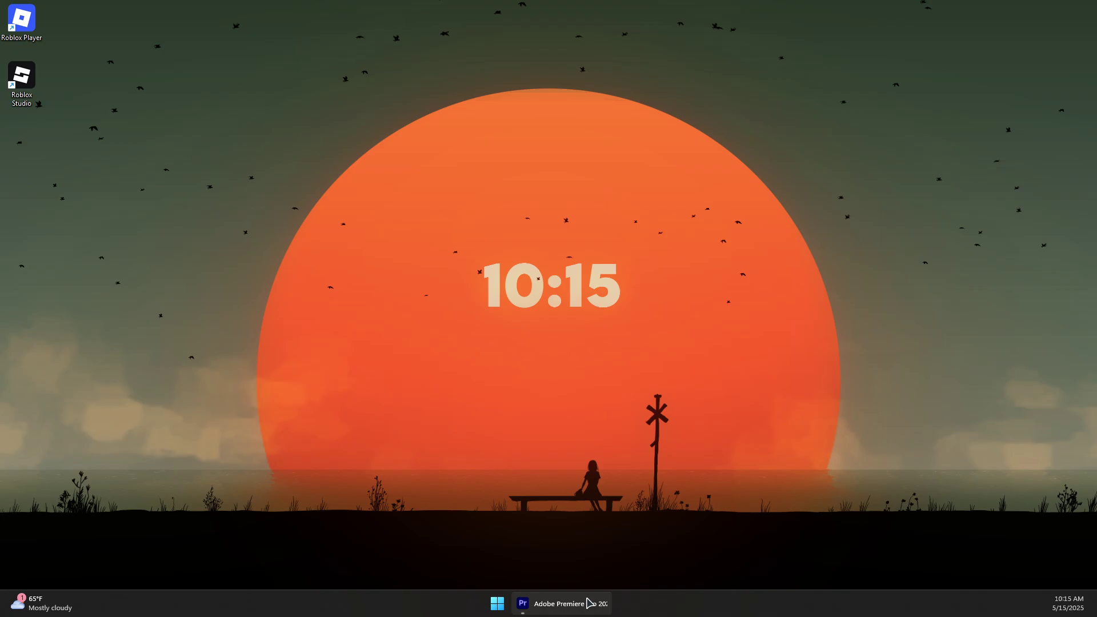
left_click(586, 608)
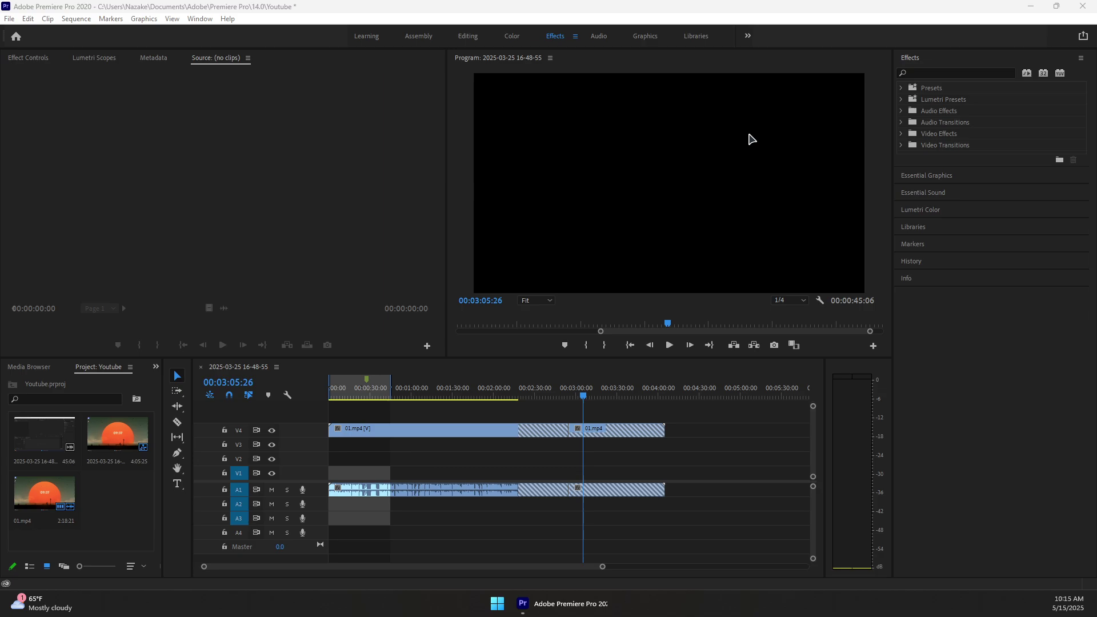
left_click(1030, 8)
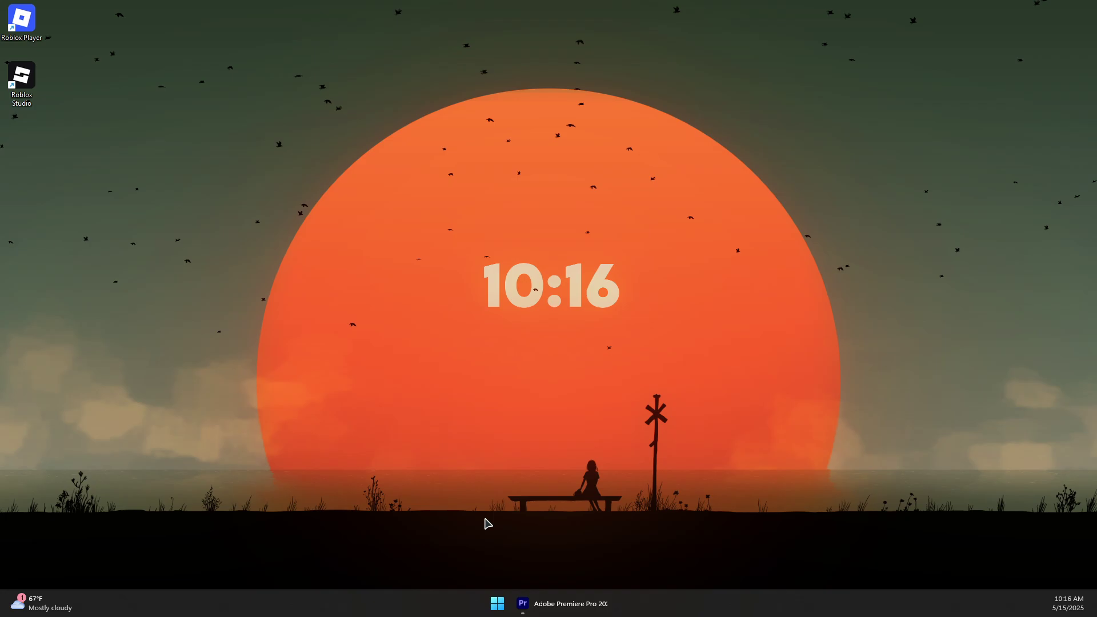
Search 'n' in the Start menu and launch the NVIDIA App.
left_click(496, 603)
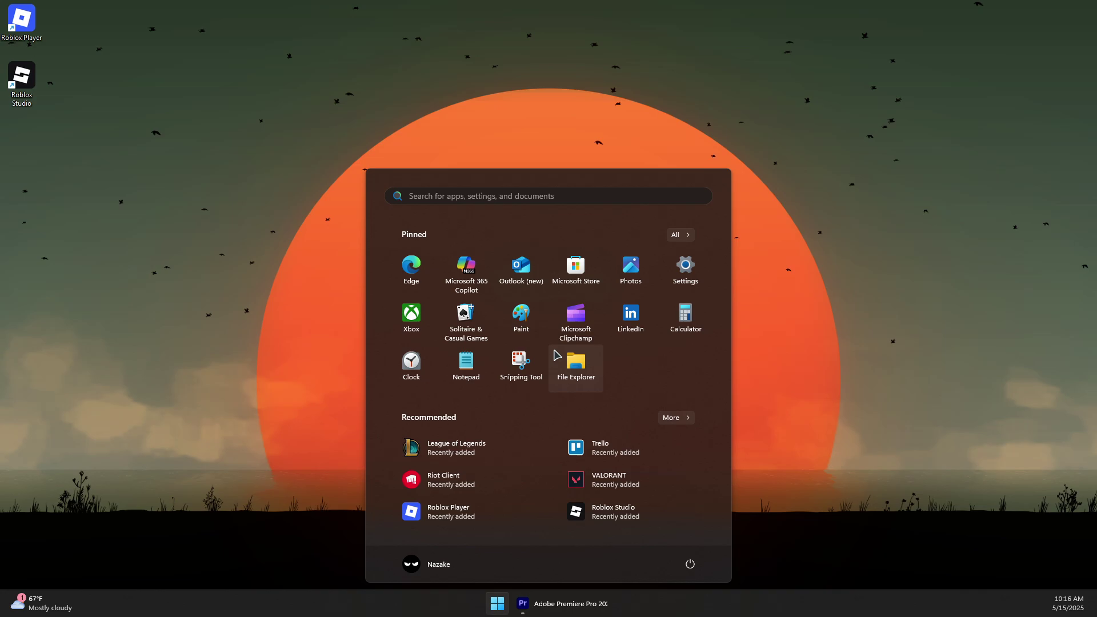
type("n")
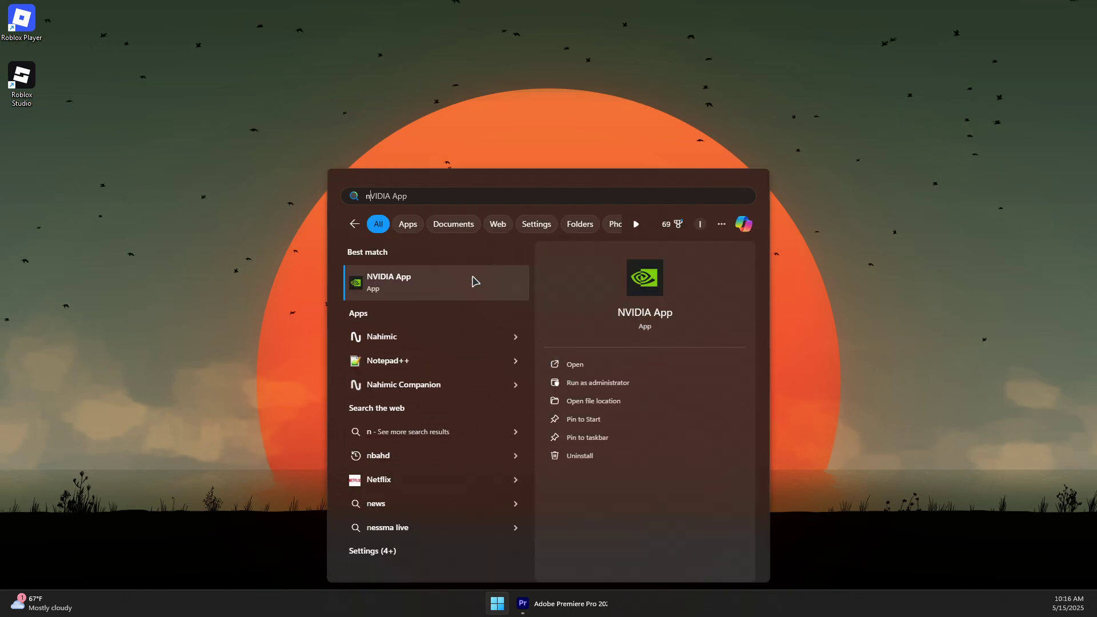
key("Right")
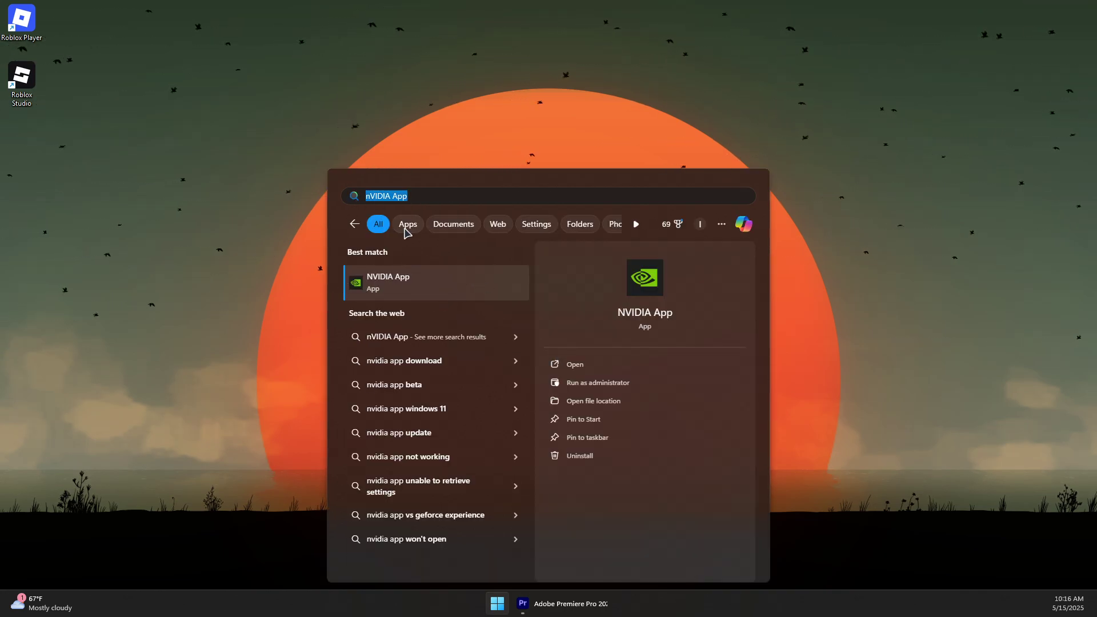
left_click(434, 283)
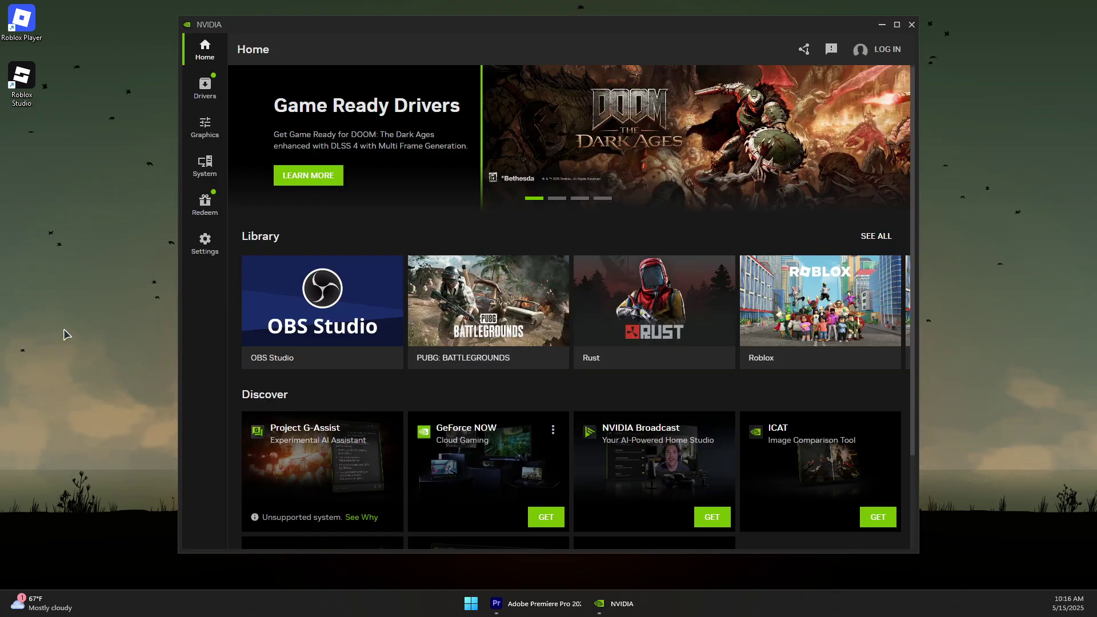
Download Game Ready Driver 576.40 from the Drivers page, then minimize the NVIDIA App.
left_click(220, 93)
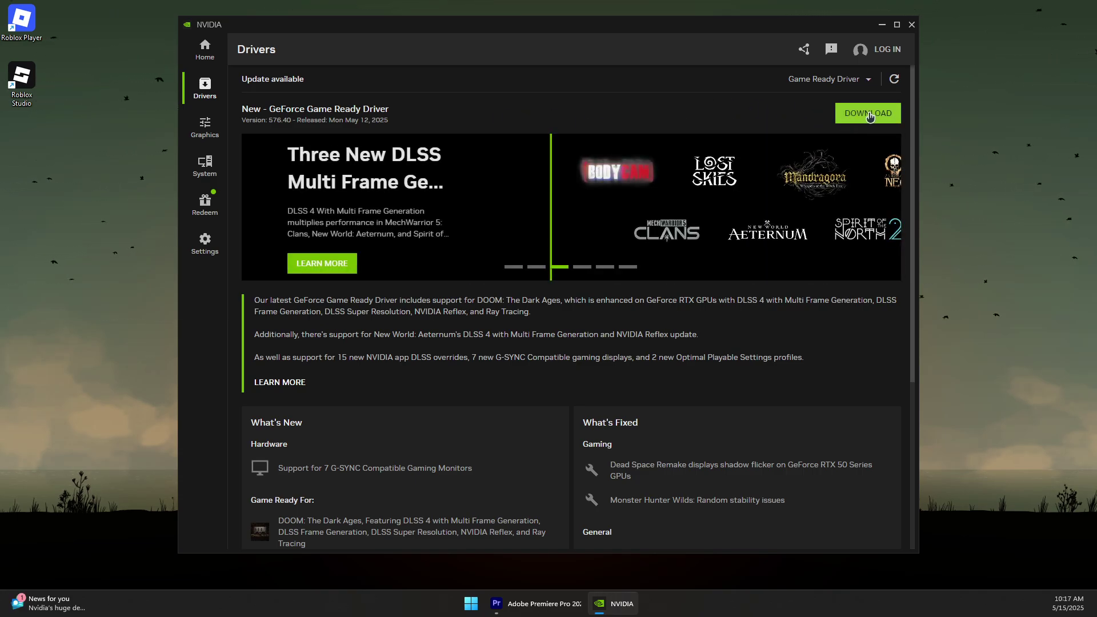
scroll(854, 150, "down", 2)
scroll(857, 136, "up", 2)
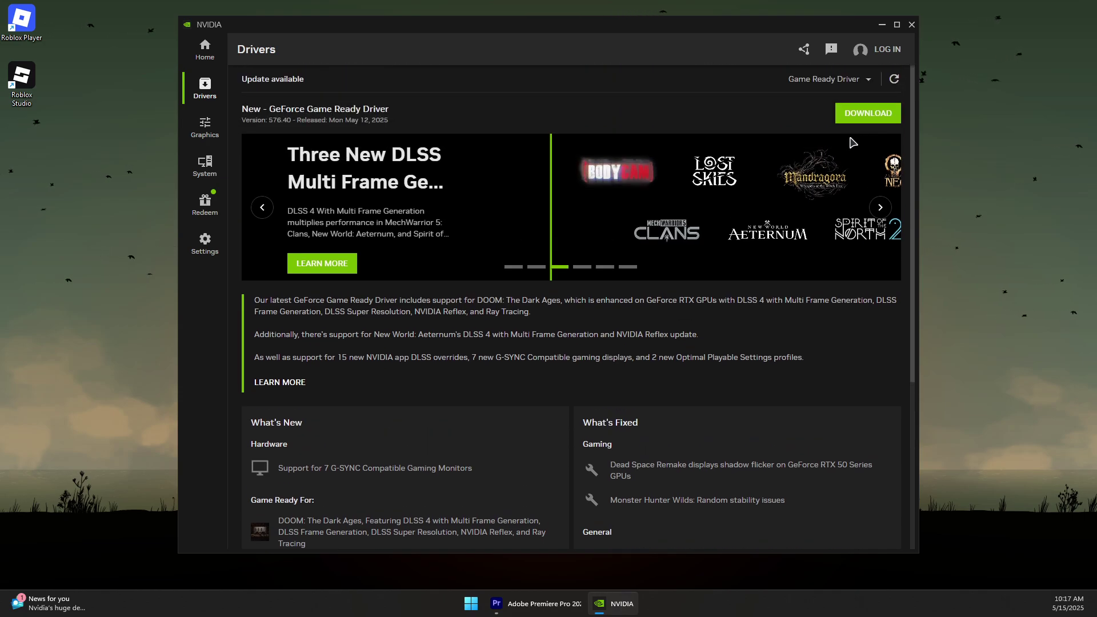
left_click(862, 112)
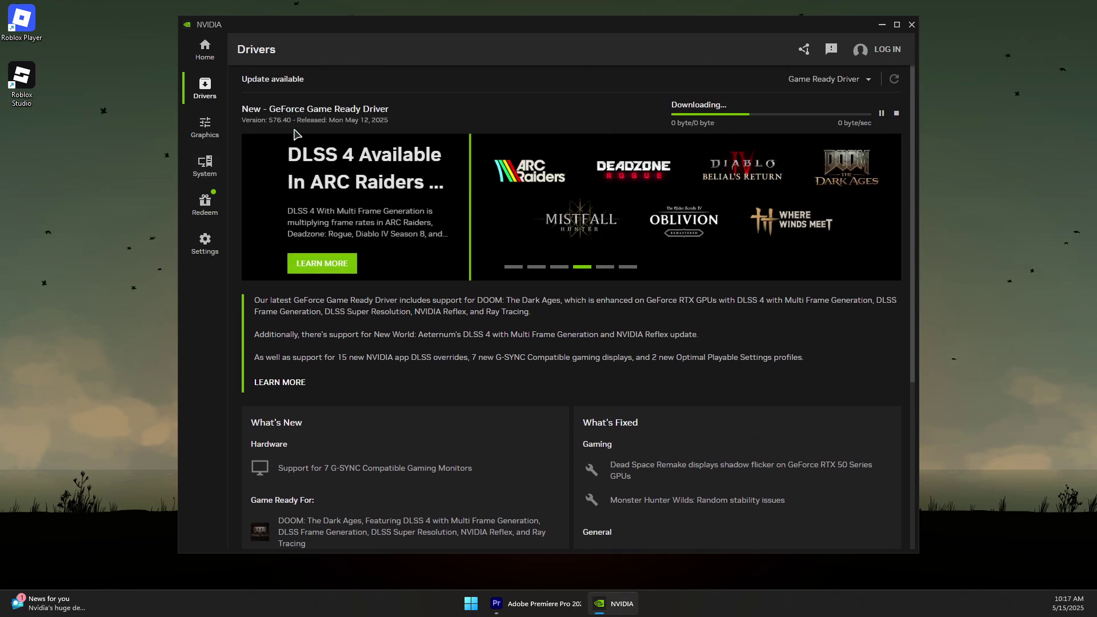
left_click(880, 26)
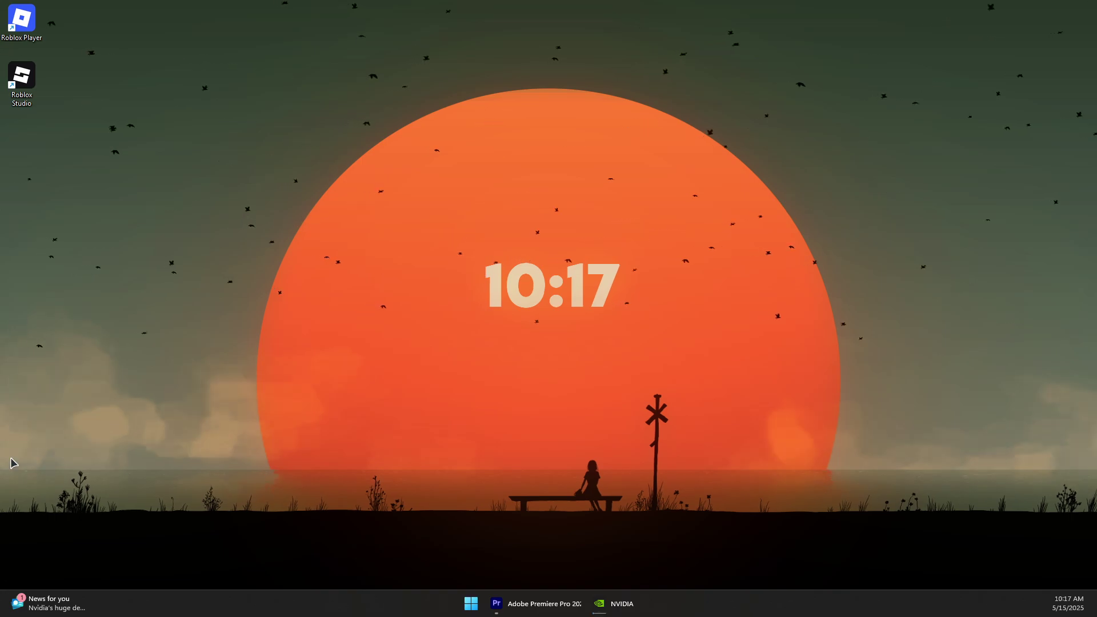
Open File Explorer on This PC showing drives C, D and E, maximized.
left_click(470, 603)
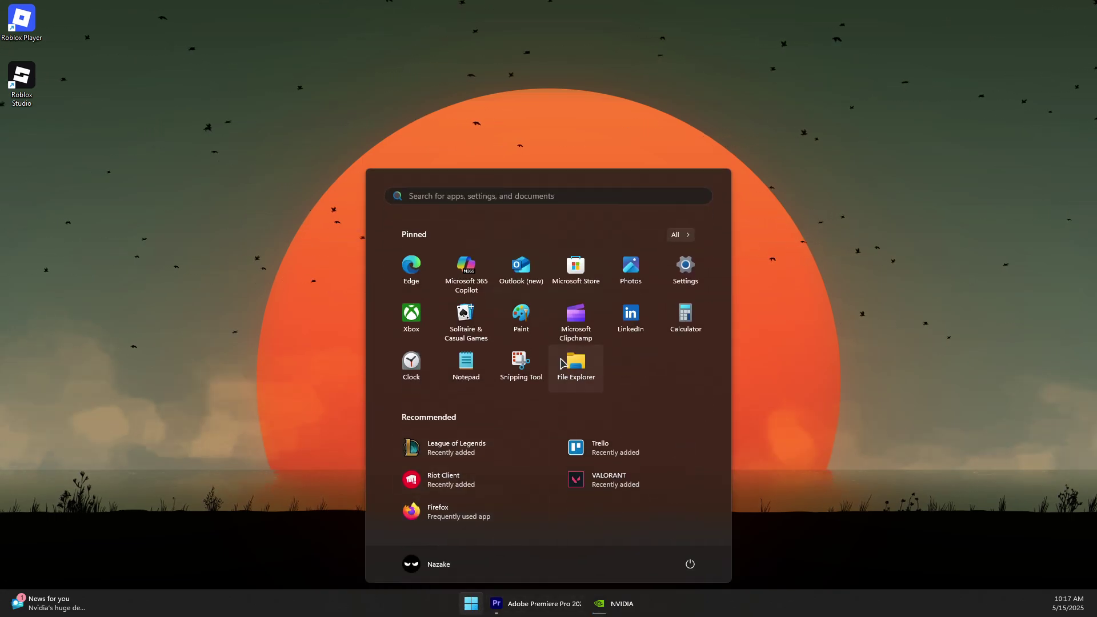
left_click(577, 371)
left_click(40, 292)
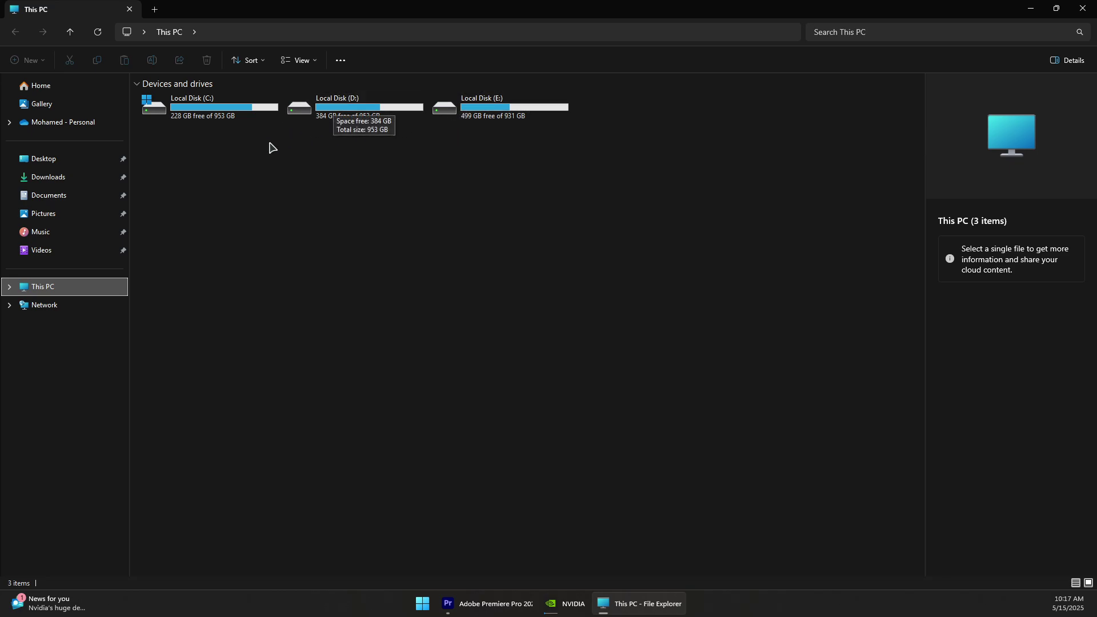
left_click_drag(212, 15, 265, 40)
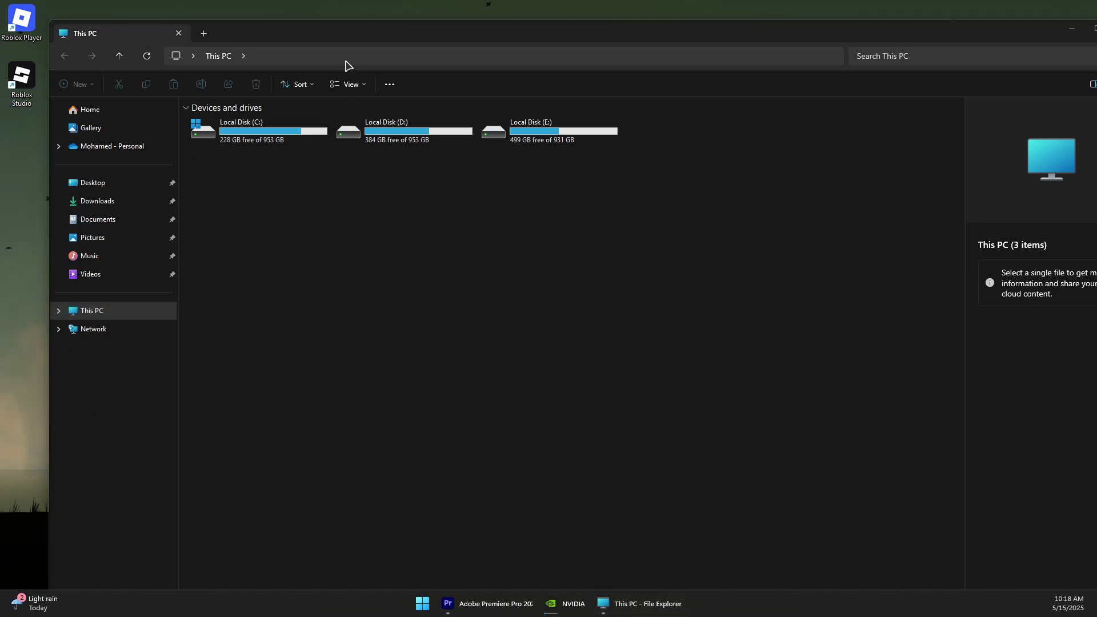
double_click(323, 42)
Search 'adobe' in Start, launch Adobe Creative Cloud, then minimize it.
left_click(422, 603)
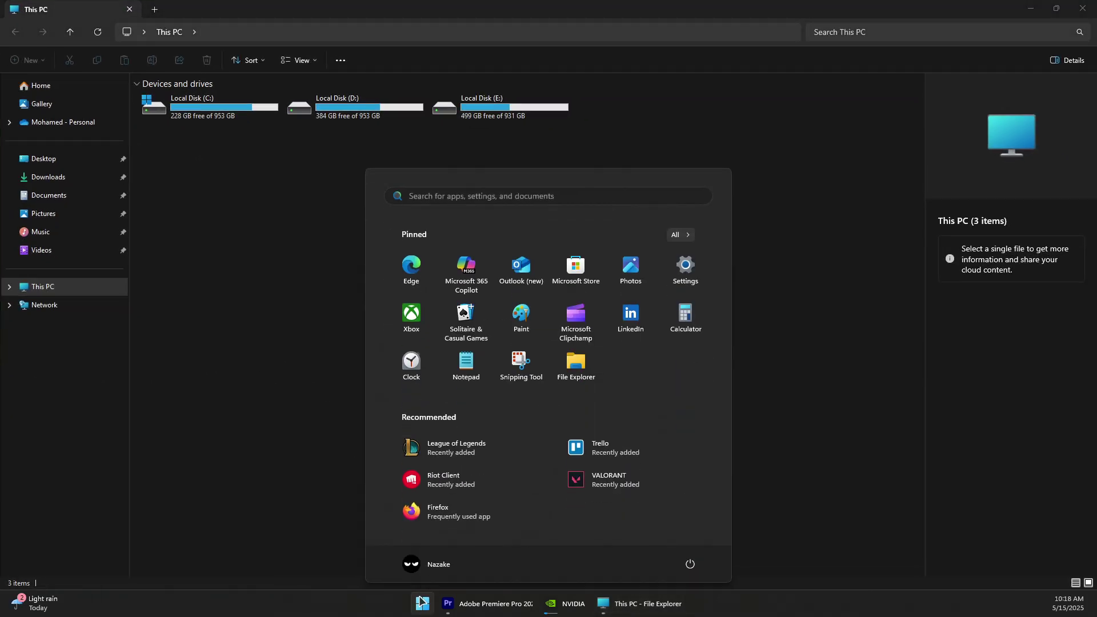
type("adobe")
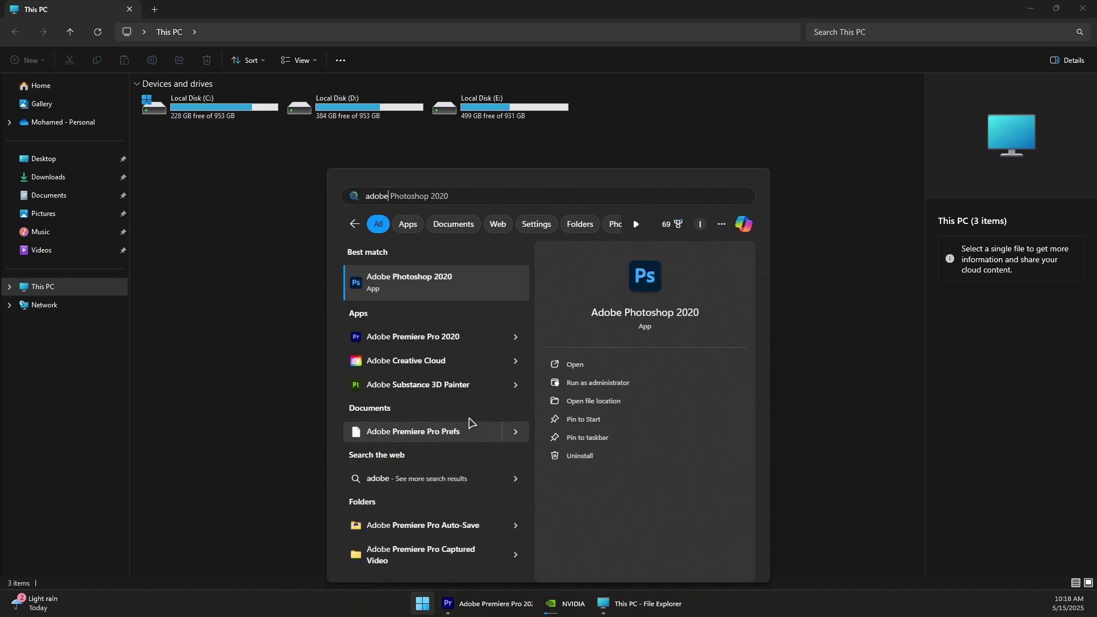
left_click(392, 363)
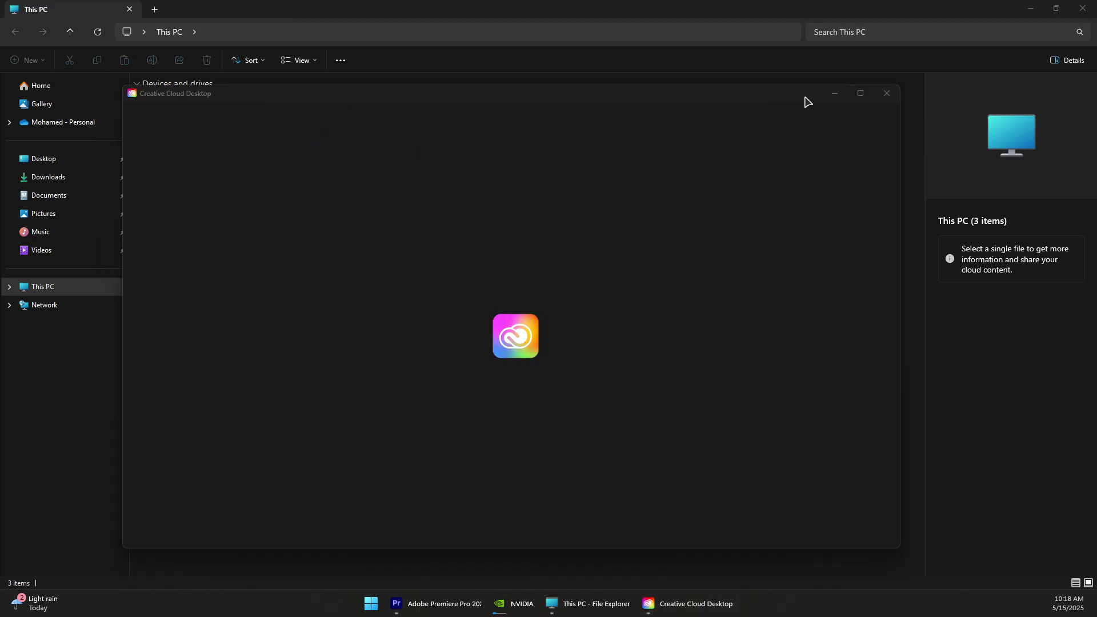
left_click(834, 93)
Minimize File Explorer and close Premiere Pro without saving Youtube.prproj.
left_click(1030, 8)
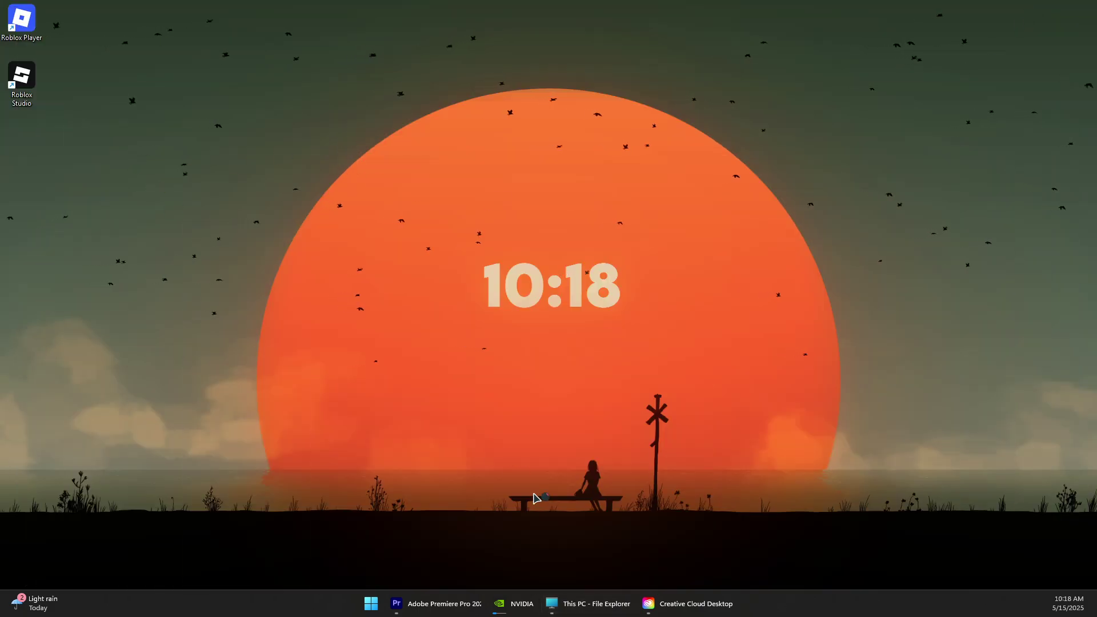
mouse_move(414, 608)
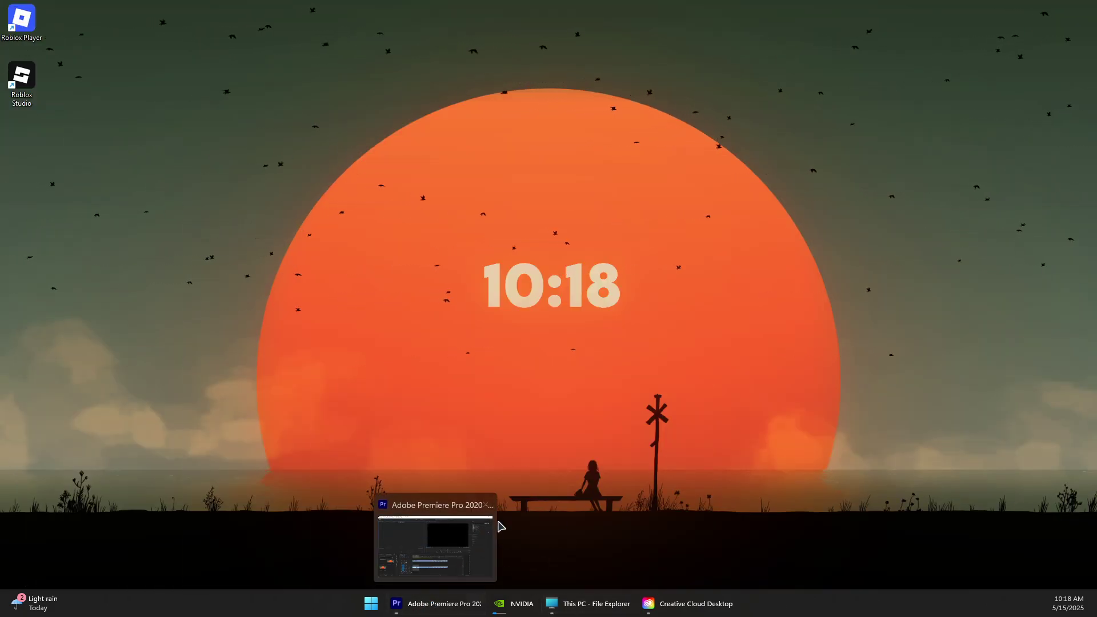
left_click(487, 505)
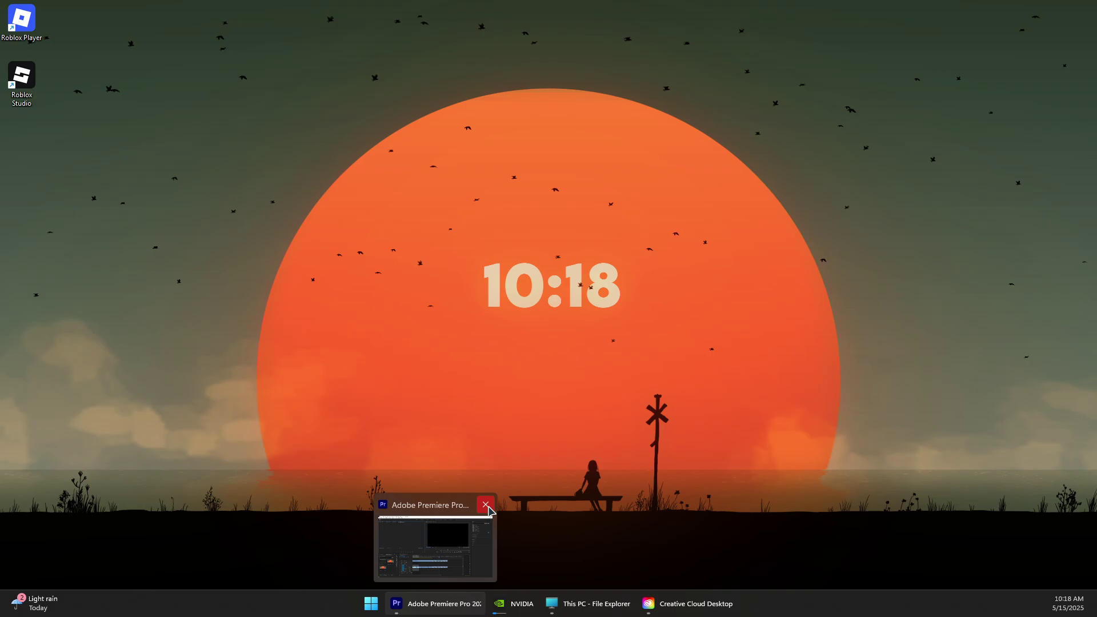
left_click(488, 506)
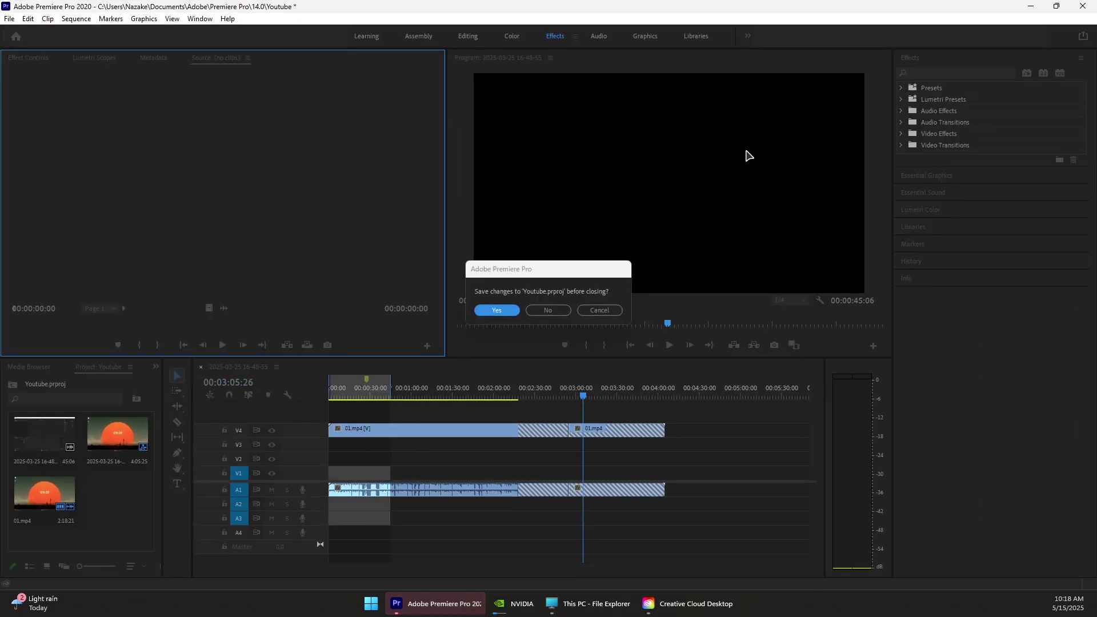
left_click(548, 312)
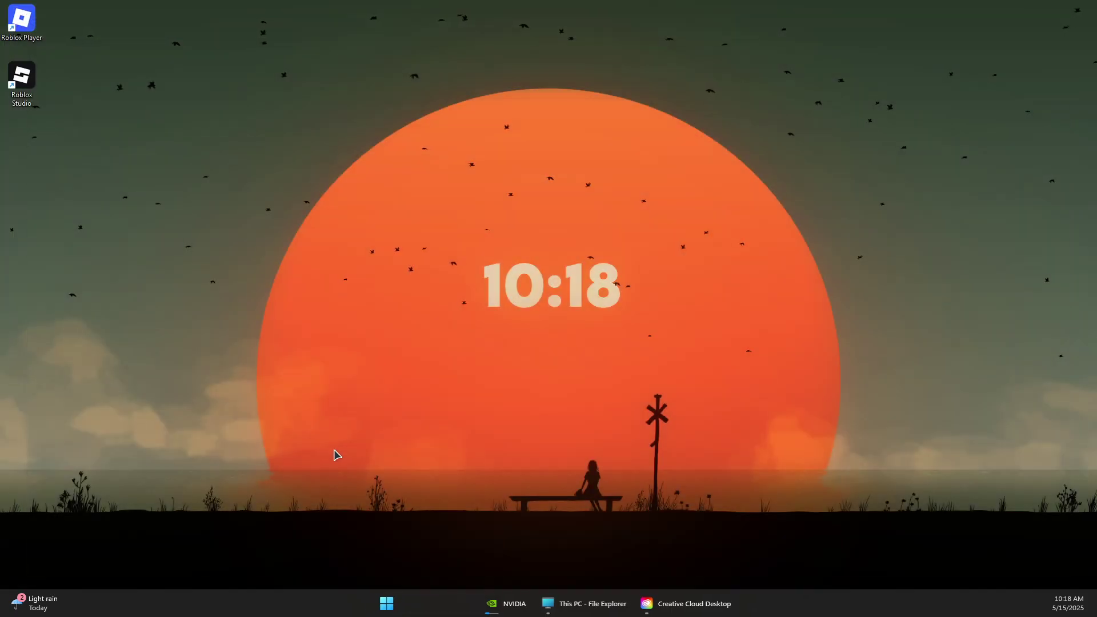